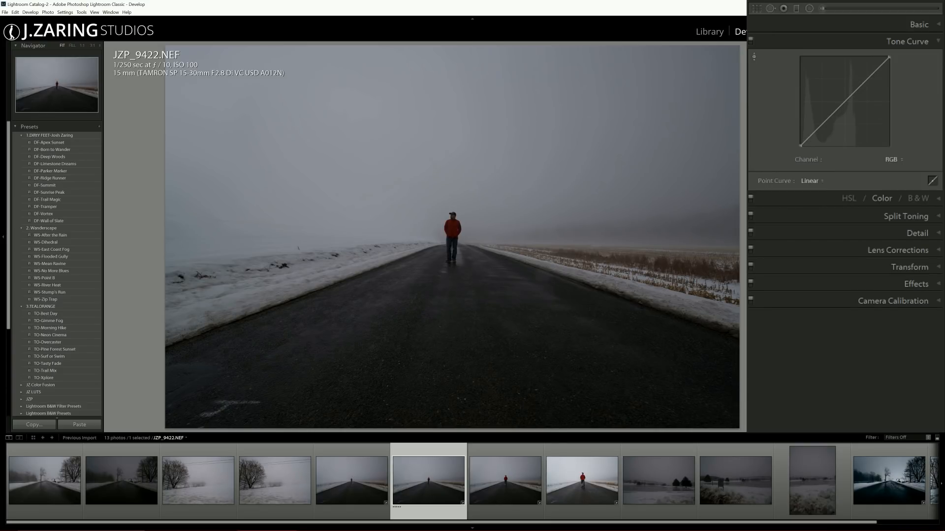
Step: Shape the RGB point curve with a shadow anchor, lowered midtones and the white point moved inward, and compare the photo without the curve
click(805, 141)
drag(805, 141, 805, 137)
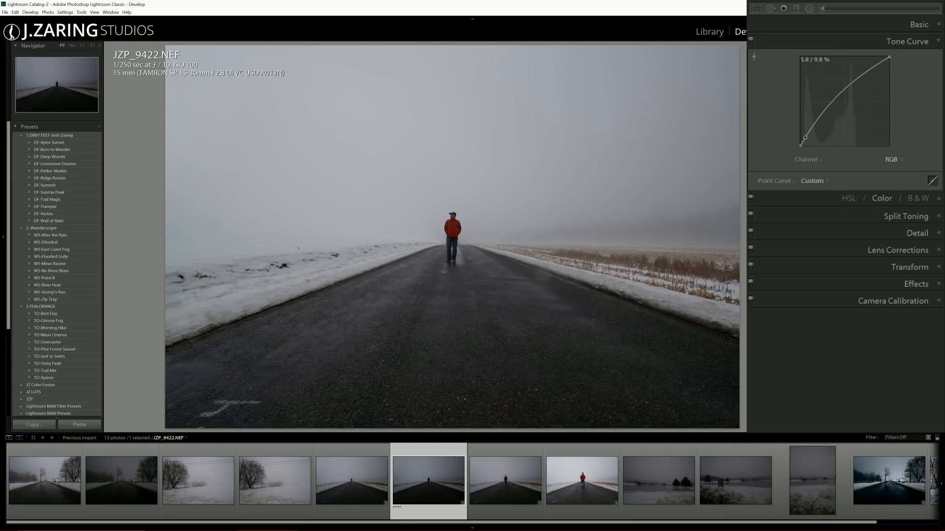
drag(805, 137, 805, 141)
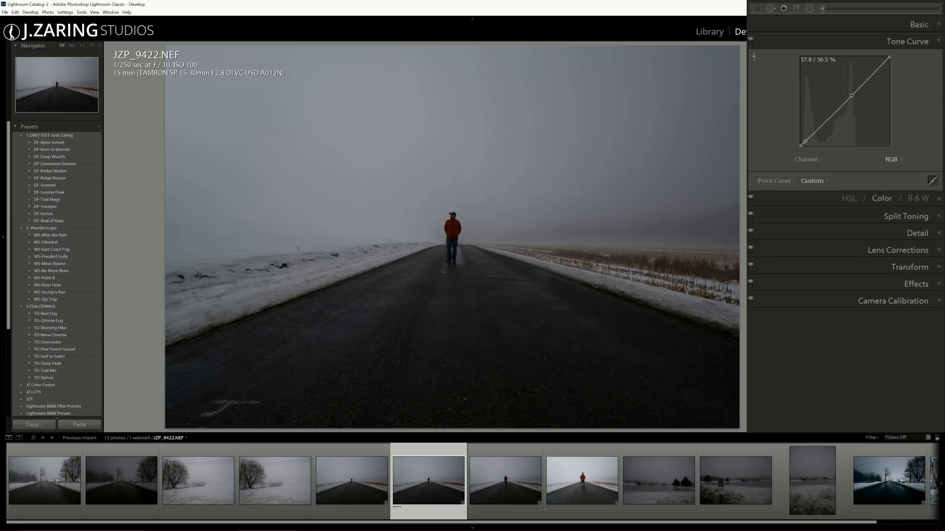
drag(851, 96, 852, 102)
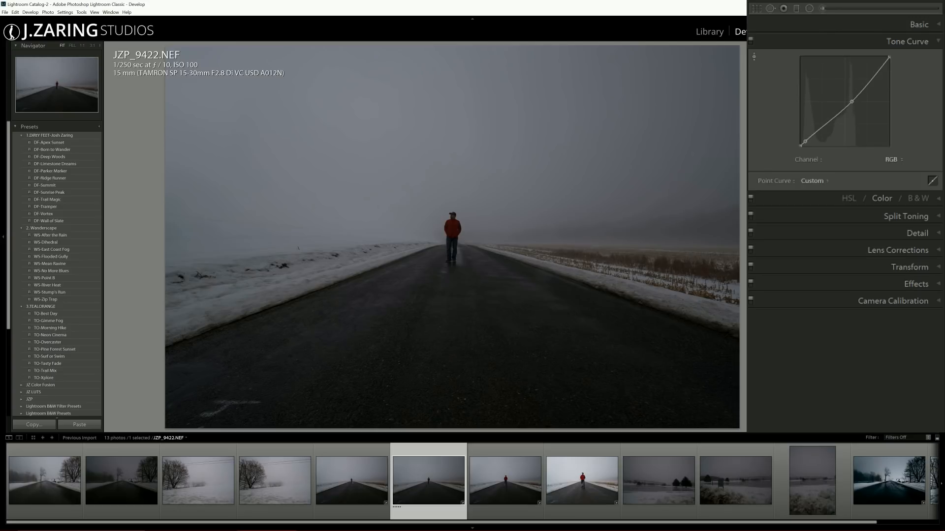
drag(888, 57, 876, 57)
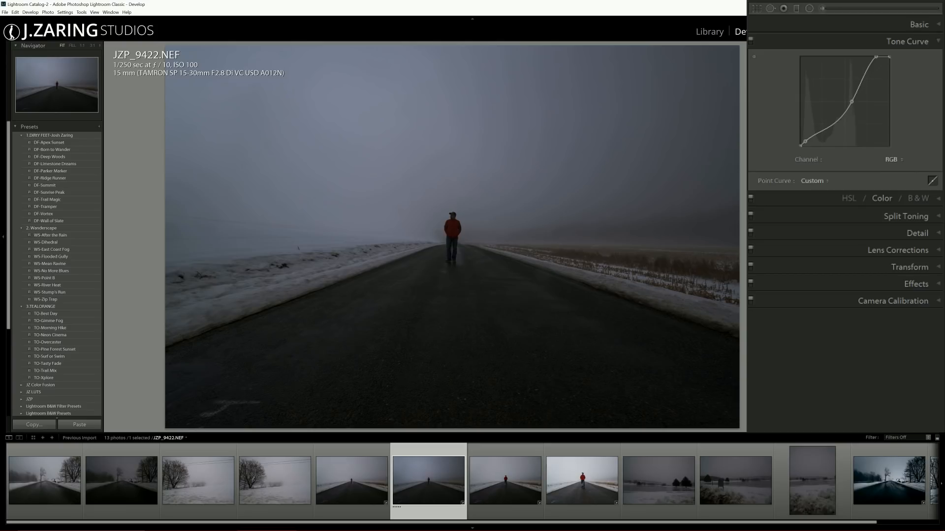
click(751, 40)
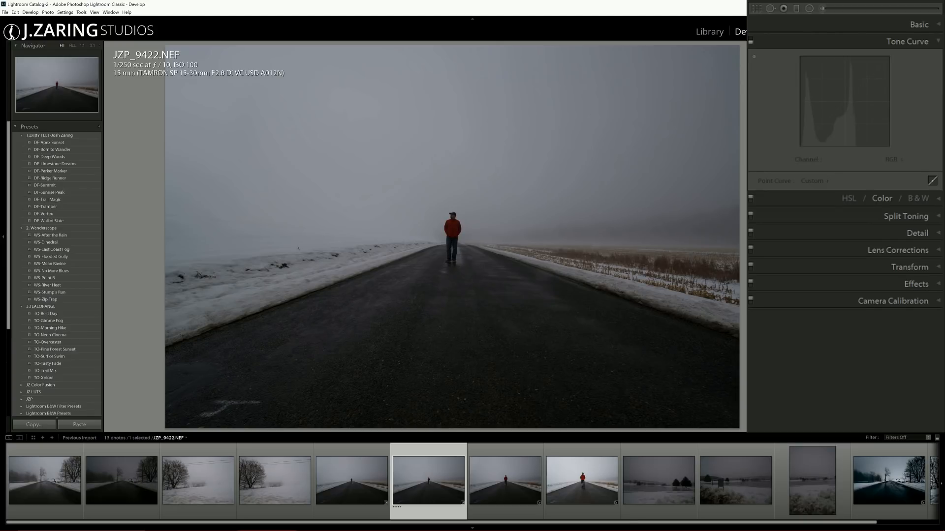
click(750, 41)
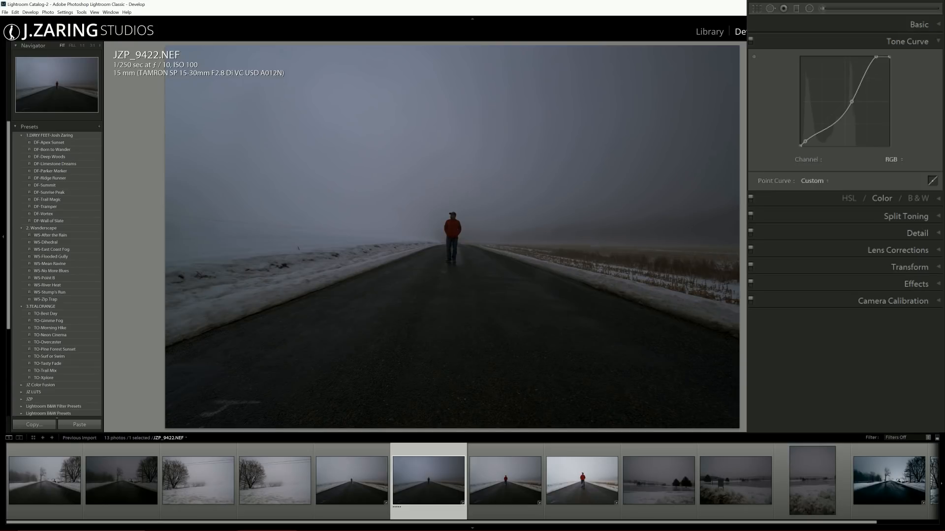
Step: Set the Orange luminance to +33, the Aqua saturation to +48 and the Aqua hue to -16
click(882, 198)
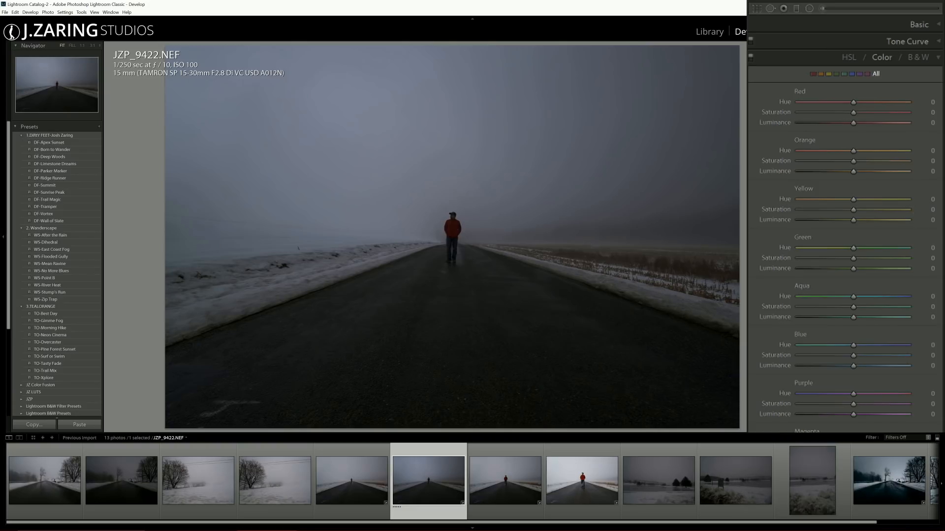
key(z)
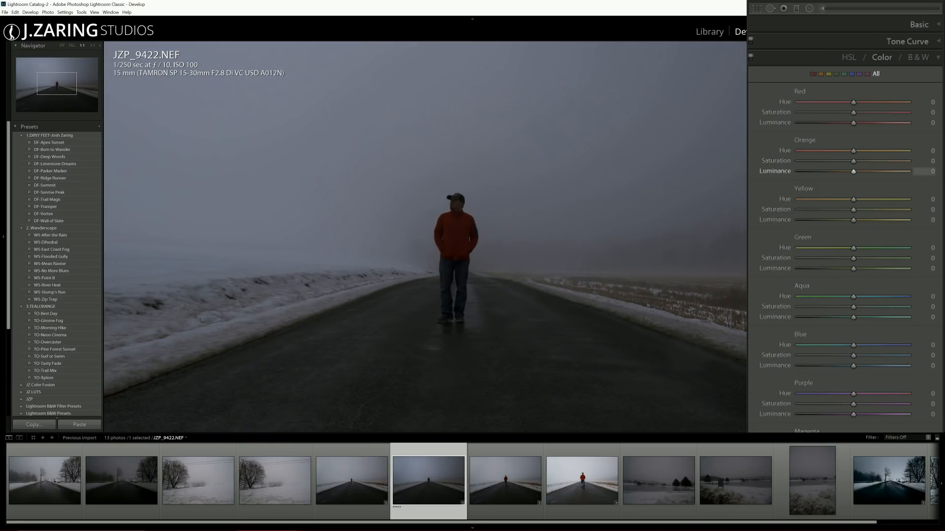
drag(854, 171, 881, 172)
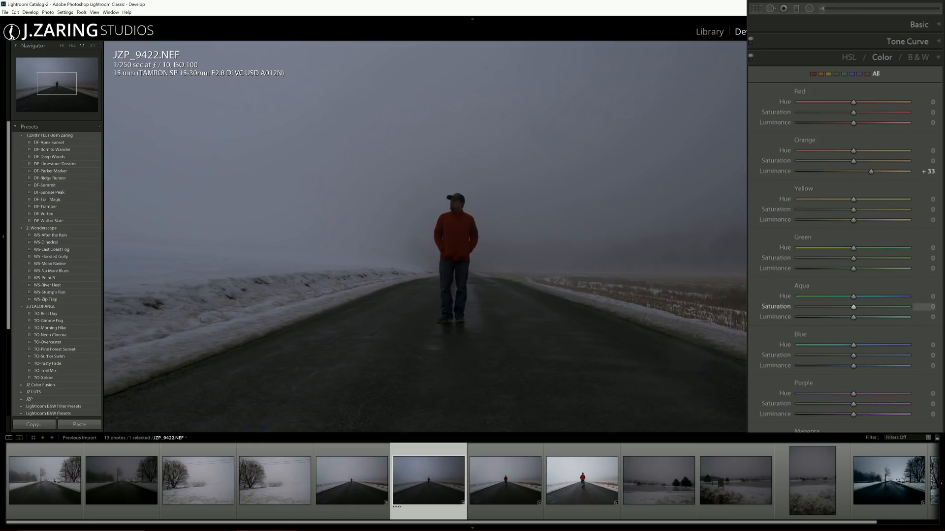
drag(853, 307, 908, 307)
key(z)
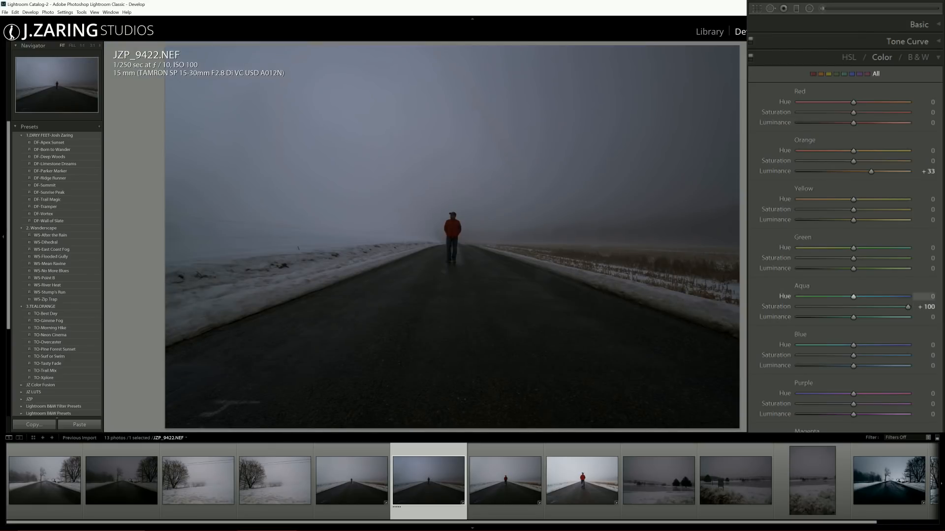
drag(908, 306, 845, 297)
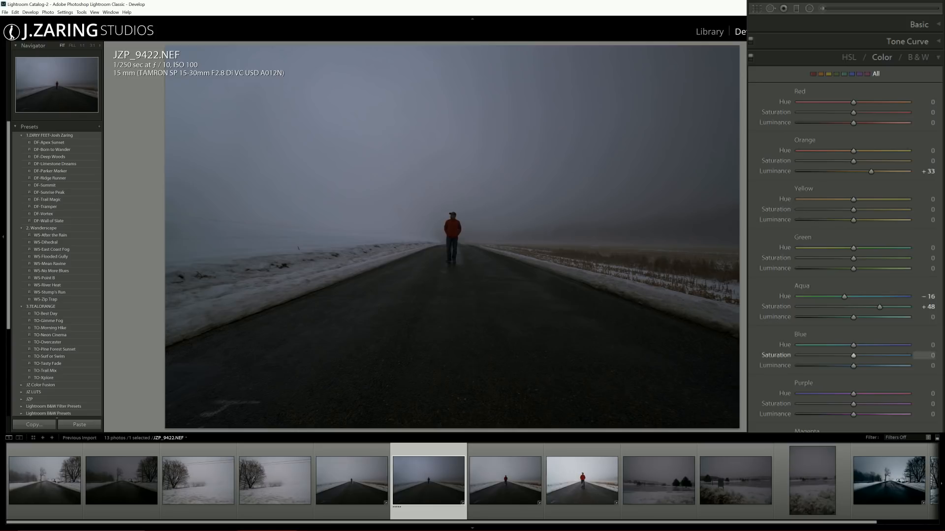
Step: Set the Blue saturation to +37 and the Blue luminance to -45
drag(853, 356, 908, 355)
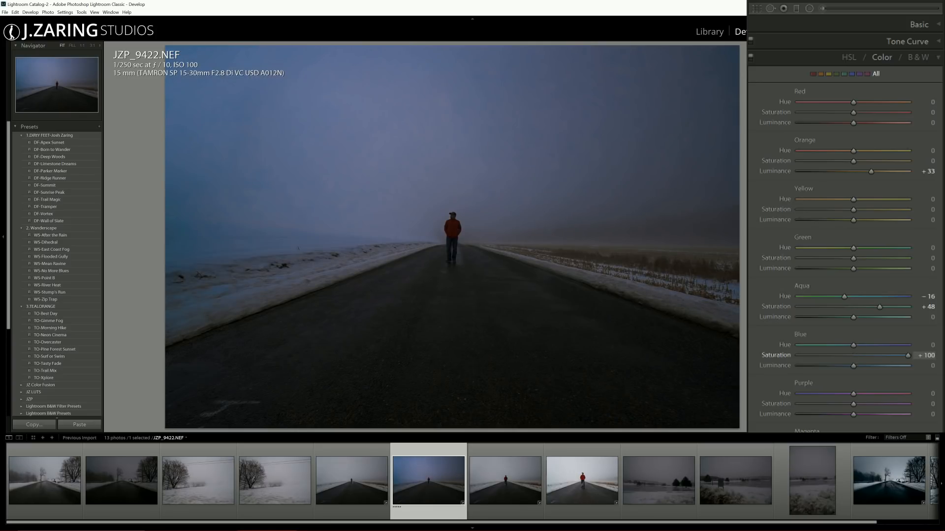
drag(907, 355, 874, 356)
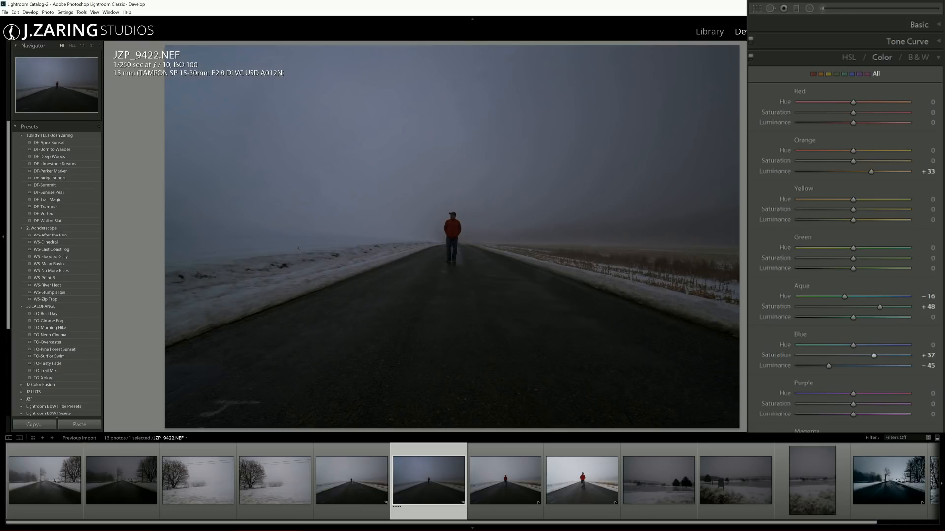
click(938, 57)
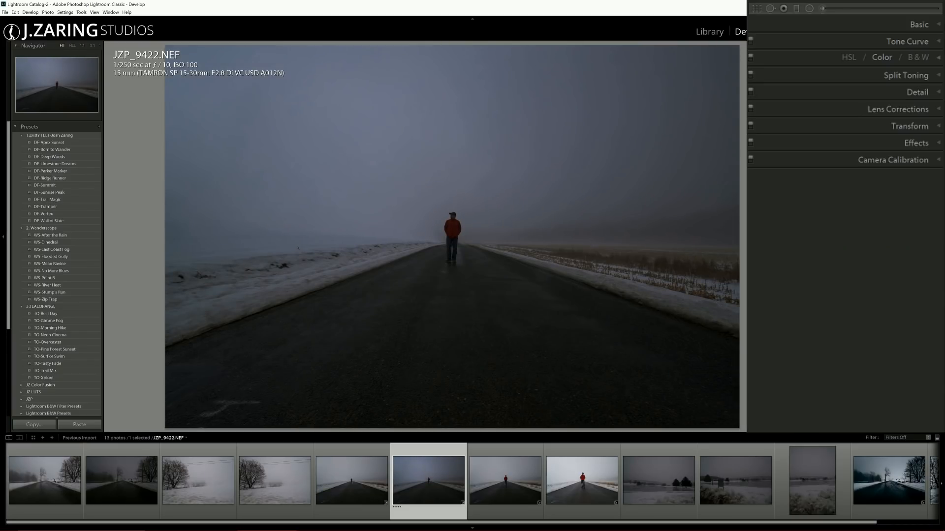
Step: Try a global Clarity of +71 on the whole photo and reset it
click(919, 24)
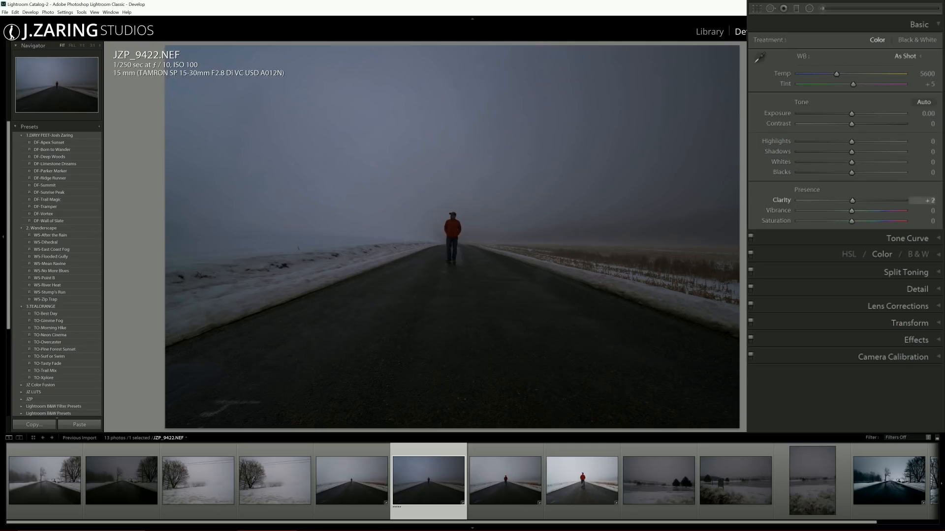
drag(853, 200, 889, 200)
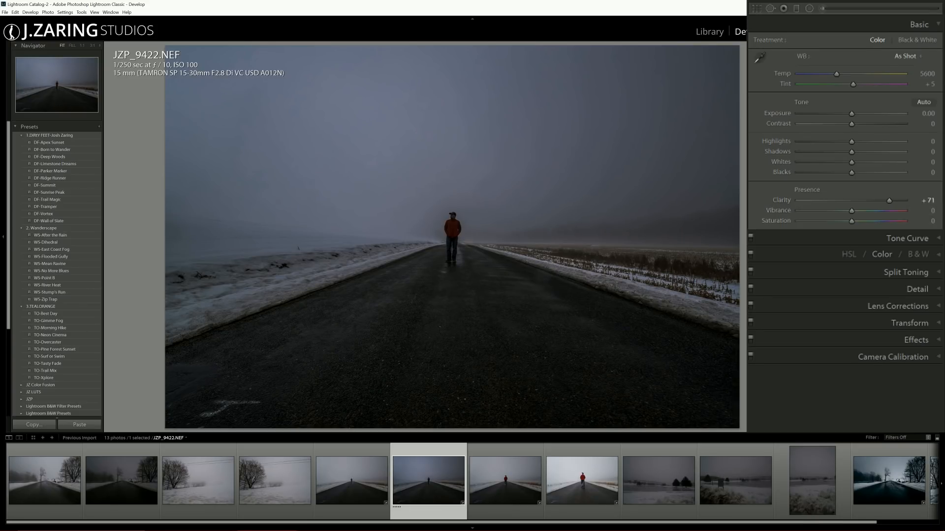
double_click(889, 200)
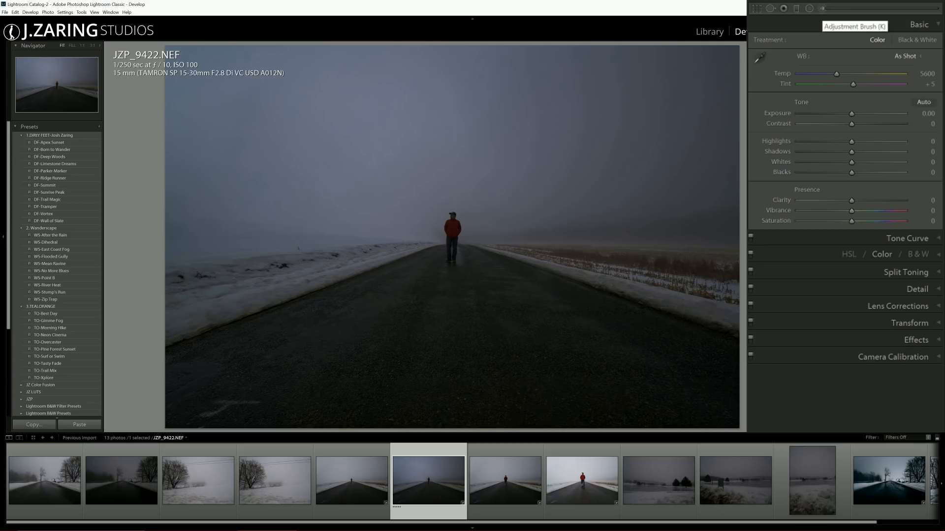
Step: Paint the whole road with an Adjustment Brush of size 13.0 at Exposure -4.00, with Highlights and Shadows reset to 0
click(822, 9)
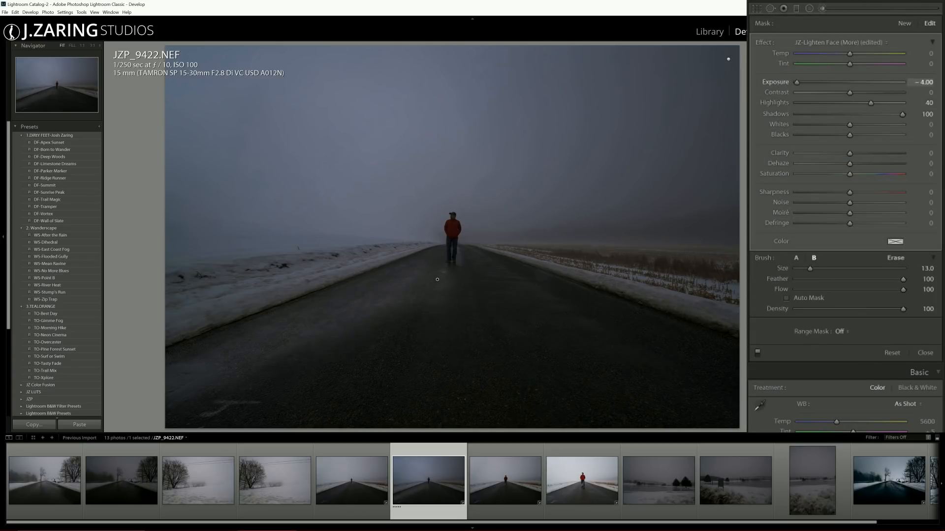
double_click(870, 103)
double_click(902, 114)
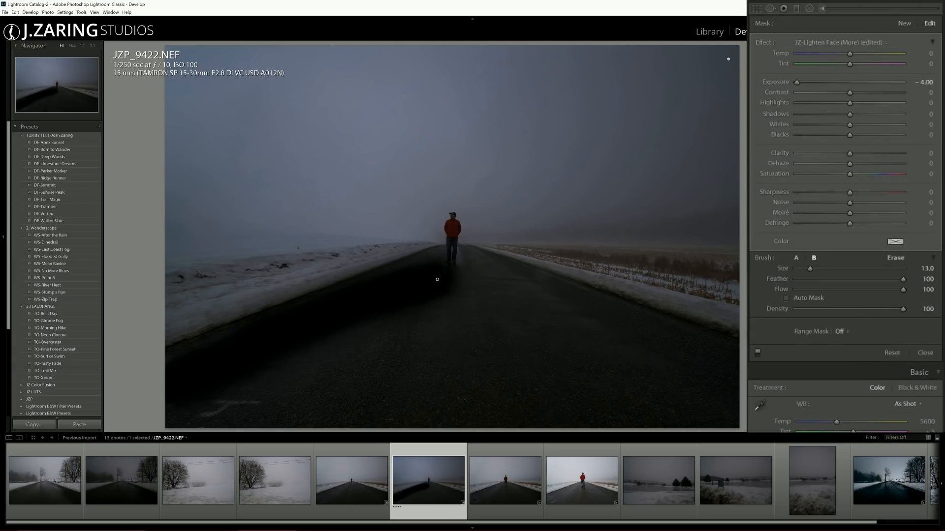
mouse_move(351, 345)
mouse_down()
mouse_move(212, 403)
mouse_move(536, 421)
mouse_move(723, 411)
mouse_move(694, 354)
mouse_move(659, 327)
mouse_move(565, 310)
mouse_move(477, 270)
mouse_move(468, 293)
mouse_move(389, 364)
mouse_move(566, 359)
mouse_move(625, 379)
mouse_move(467, 382)
mouse_move(660, 389)
mouse_up()
scroll(340, 413, down, 1)
scroll(492, 278, up, 1)
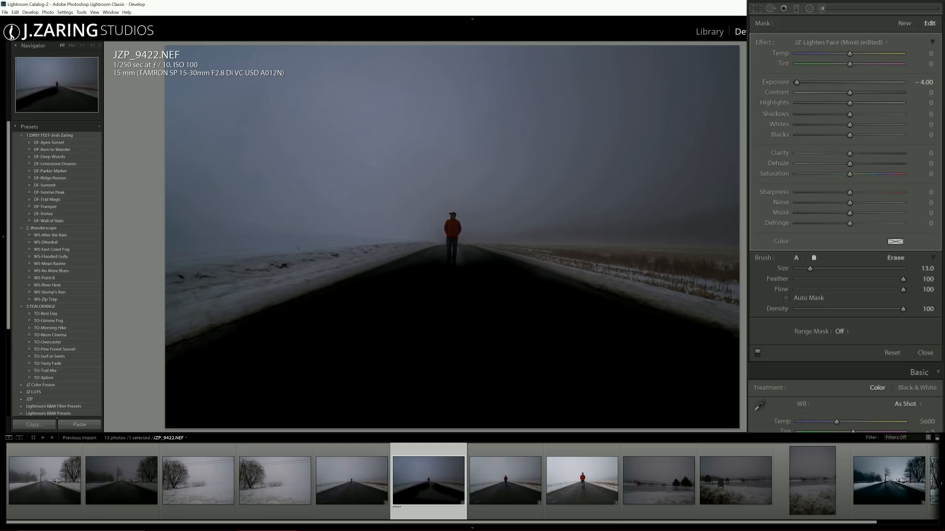
Step: Extend the brush mask over the snowy ground and the field on both sides of the road
mouse_move(437, 279)
mouse_down()
mouse_move(355, 256)
mouse_move(246, 266)
mouse_move(186, 290)
mouse_up()
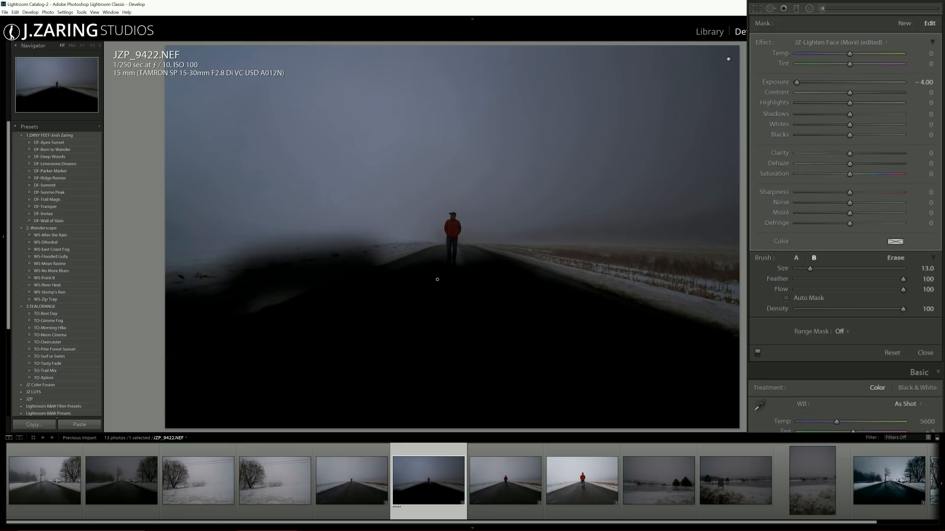
drag(398, 256, 196, 290)
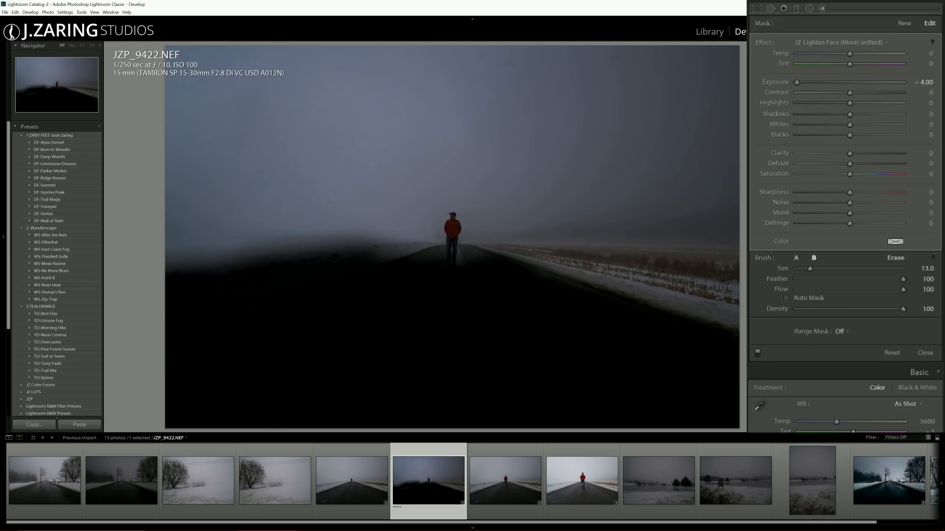
mouse_move(561, 283)
mouse_down()
mouse_move(721, 318)
mouse_move(735, 310)
mouse_move(590, 278)
mouse_move(733, 278)
mouse_up()
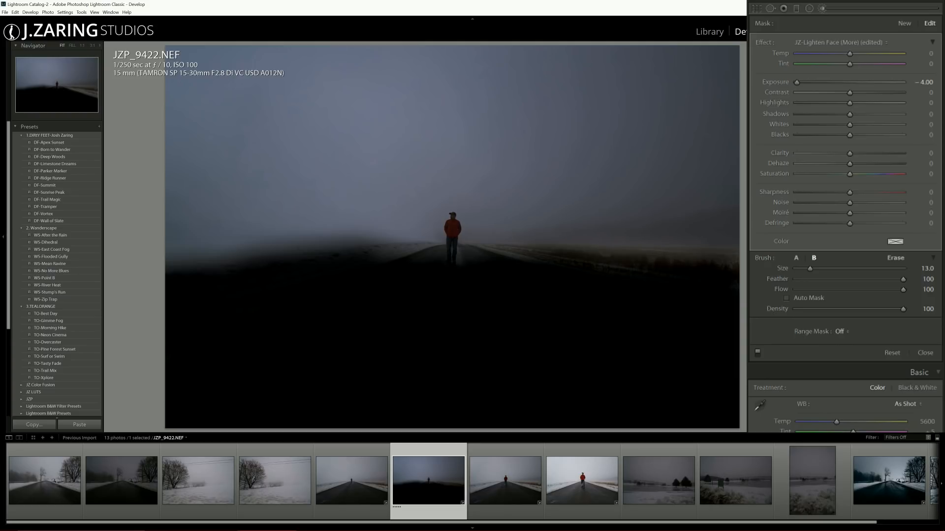
Step: Fill in the mask along the horizon and around the man's legs with the brush size reduced to 6.0
scroll(437, 279, down, 6)
drag(440, 250, 371, 249)
scroll(433, 246, up, 2)
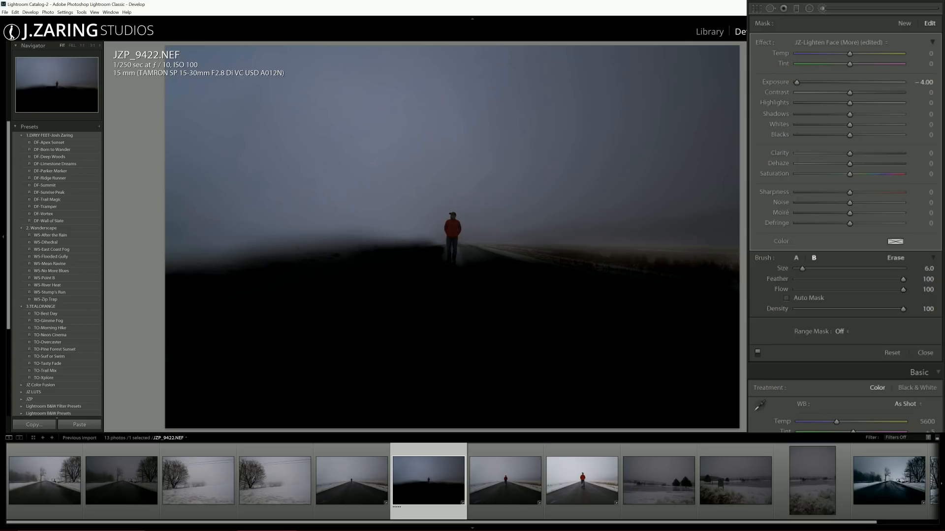
mouse_move(460, 259)
mouse_down()
mouse_move(493, 248)
mouse_move(725, 260)
mouse_move(445, 250)
mouse_up()
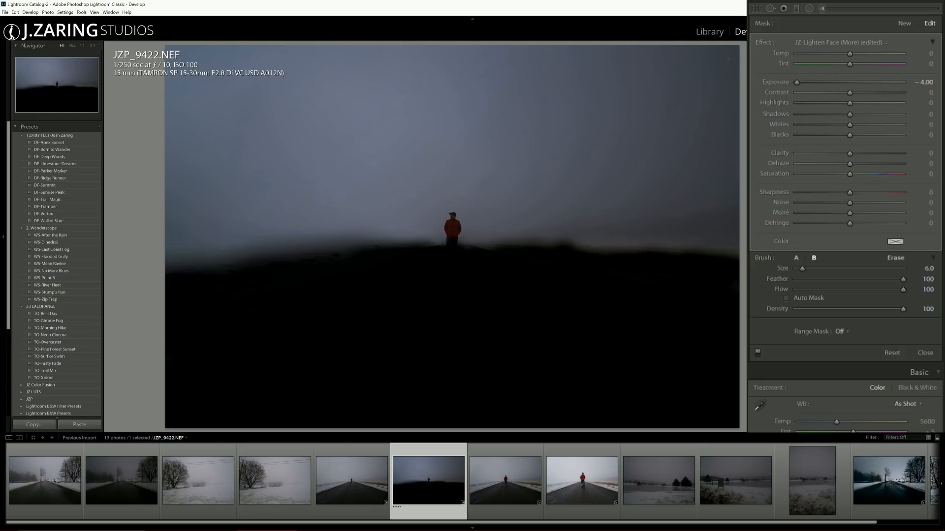
Step: Set the mask's Exposure to -2.13 and erase the mask from the man's legs with an eraser of size 5.0
drag(797, 82, 822, 82)
key(alt)
key(z)
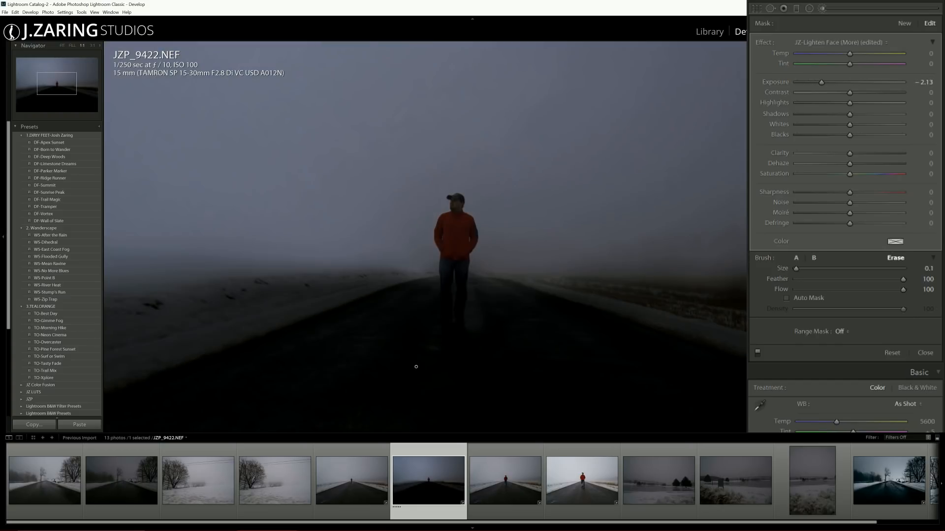
scroll(415, 367, up, 3)
scroll(461, 279, up, 2)
mouse_move(461, 280)
mouse_down()
mouse_move(465, 312)
mouse_move(454, 320)
mouse_up()
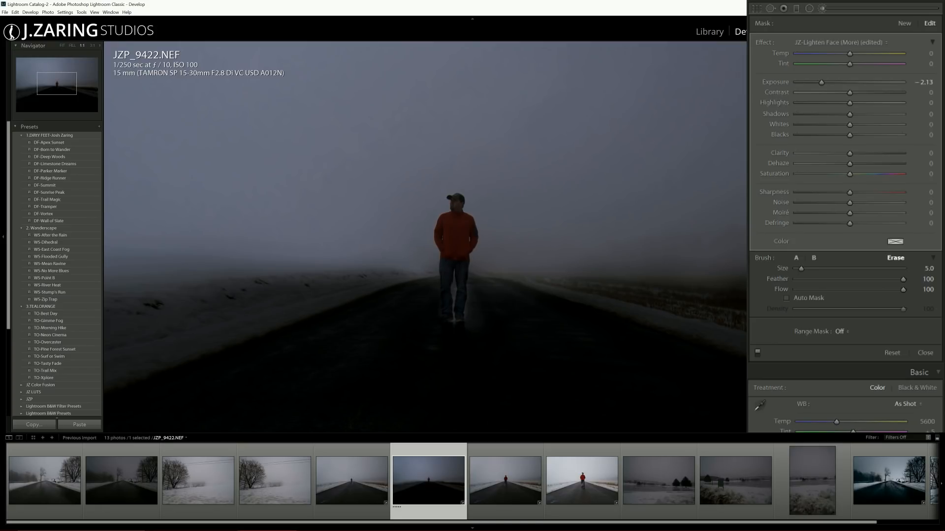
Step: Return the brush mask's Exposure to 0.00 and set its Clarity to 62
key(ctrl+z)
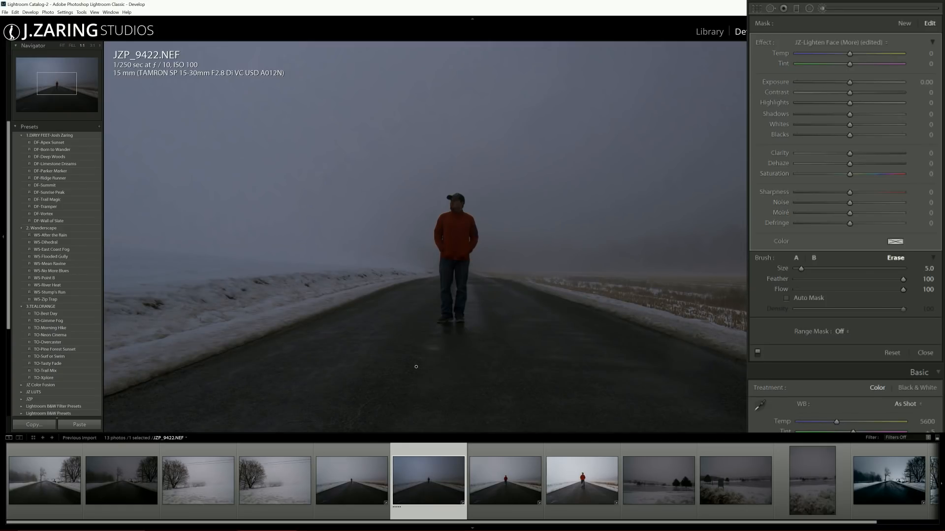
drag(849, 153, 903, 153)
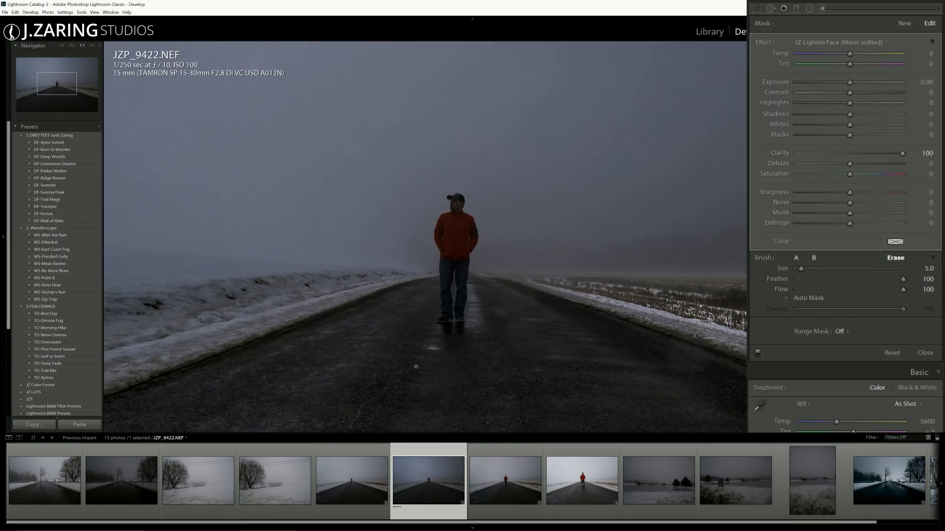
drag(903, 153, 883, 153)
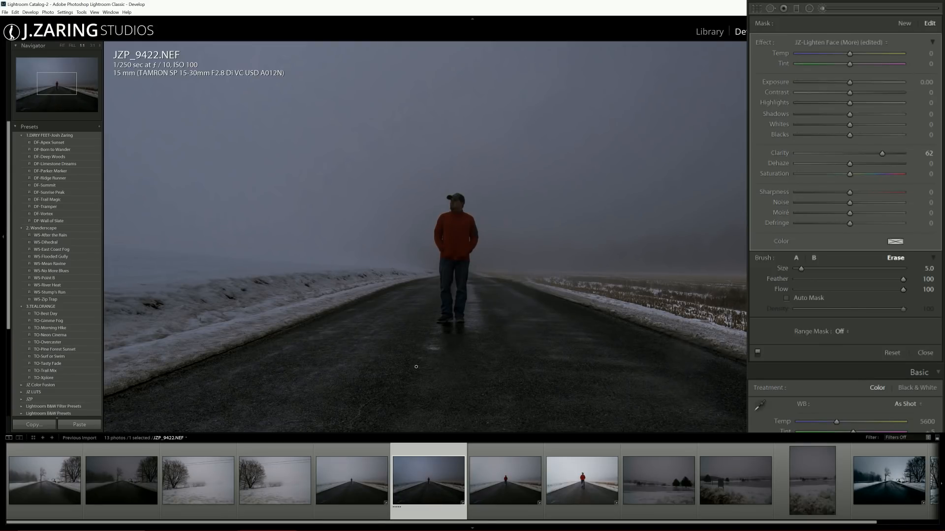
Step: Set the brush mask's Highlights to 40, Whites to 27 and Shadows to -12
drag(852, 103, 865, 124)
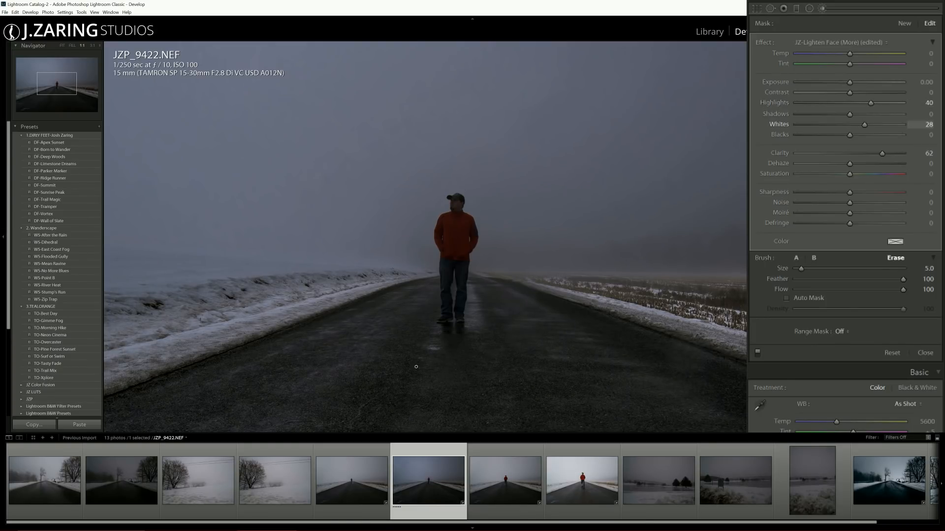
text(100)
key(Return)
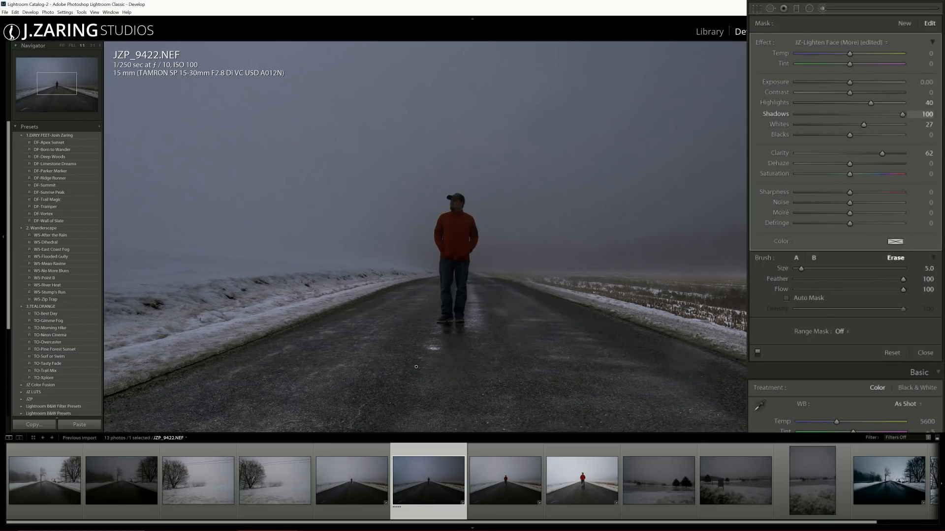
text(-12)
key(Return)
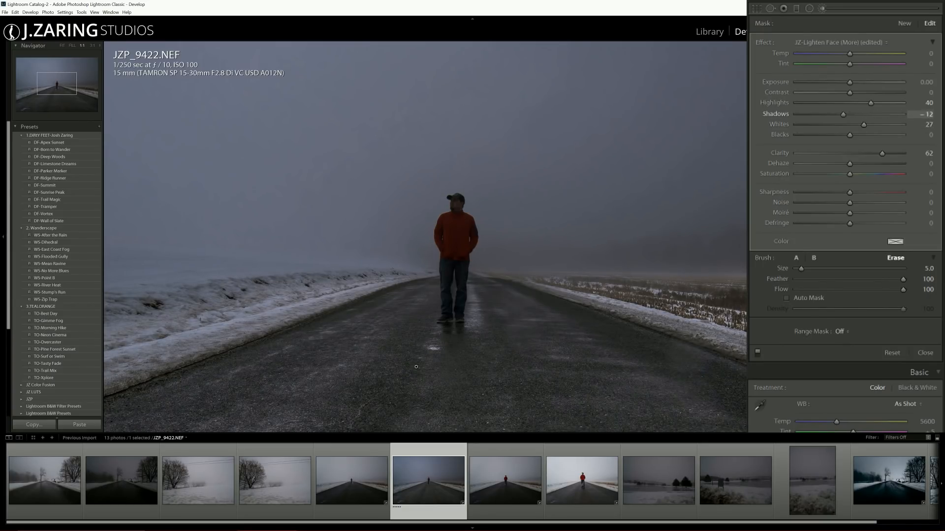
Step: Fine-tune the brush mask's Shadows to -8 and its Blacks to -9
drag(843, 114, 845, 135)
key(Down)
key(Down)
key(Down)
key(Down)
key(Down)
key(Down)
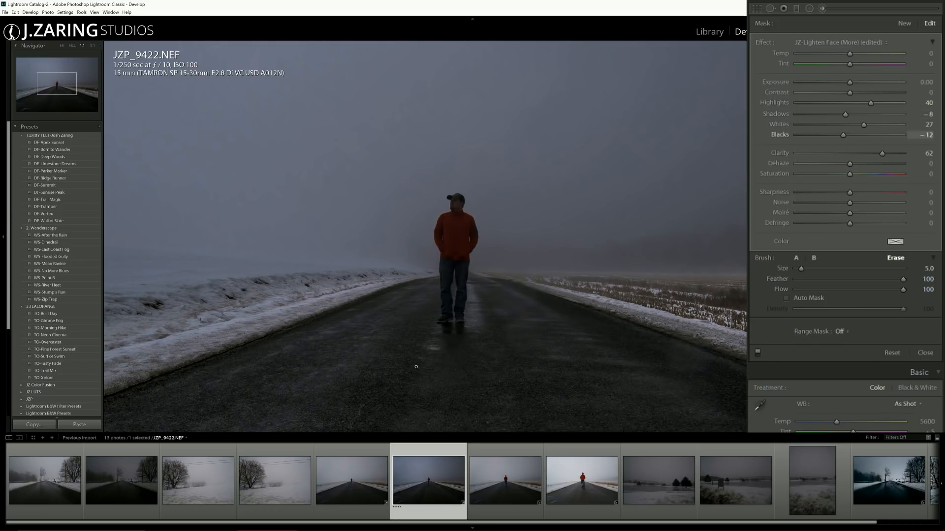
key(Up)
key(Up)
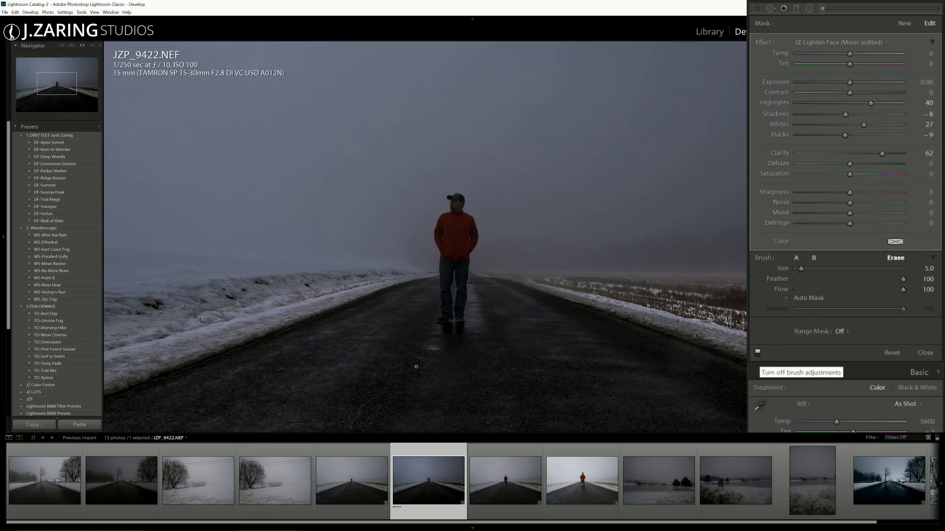
Step: Compare the photo with the brush adjustments off and on, and finish editing the ground mask
click(757, 353)
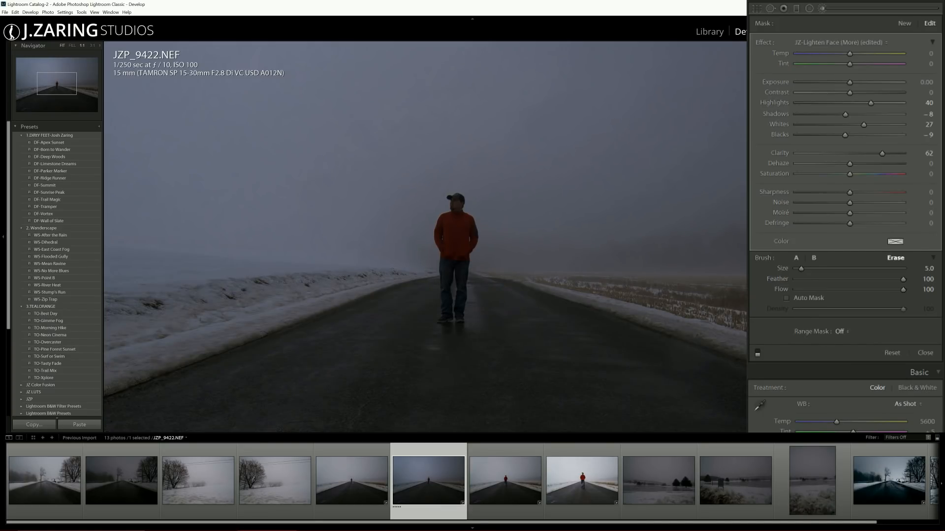
key(z)
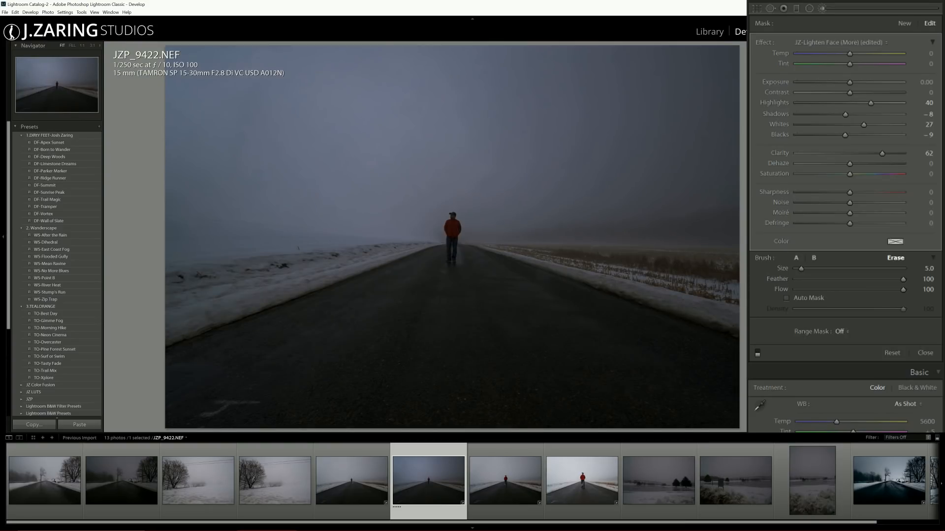
click(757, 353)
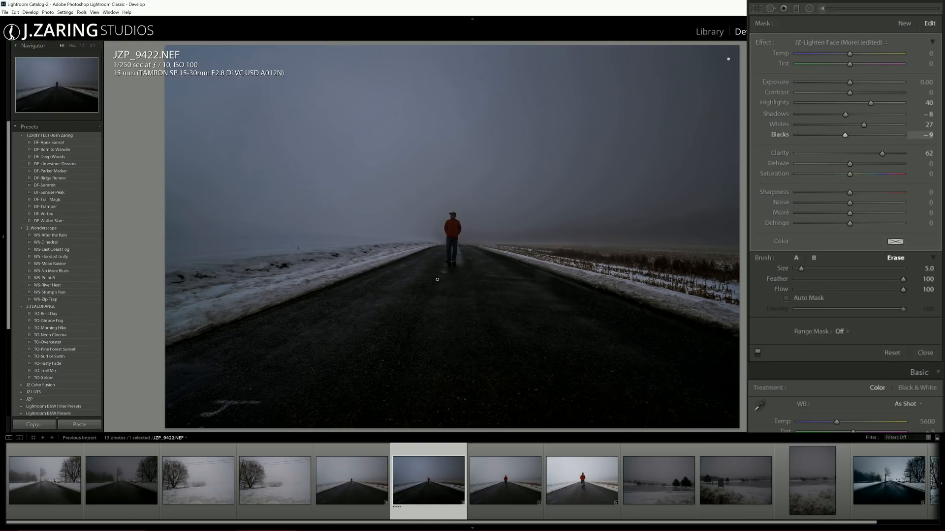
drag(845, 135, 846, 135)
key(k)
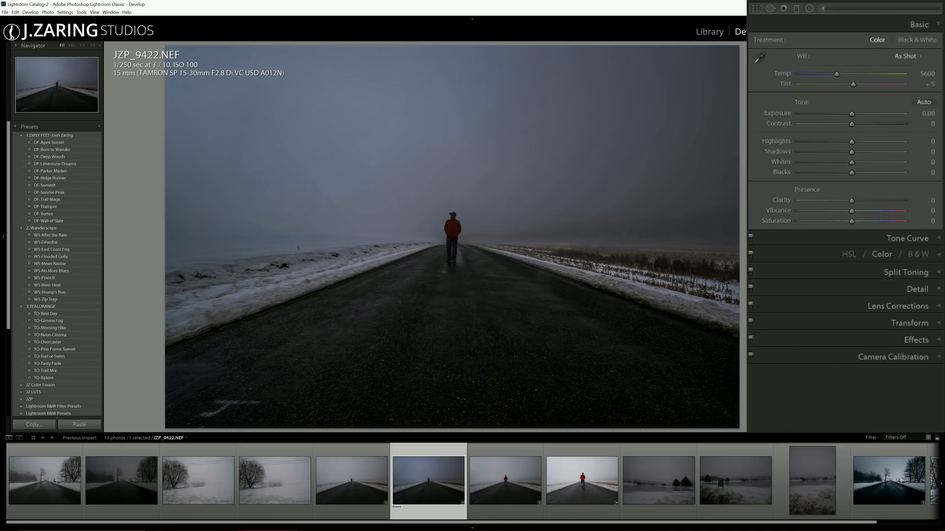
Step: Paint a new brush mask over the man from cap to legs with Highlights 100 and Shadows 100, enlarging the brush to size 8.0
key(shift+m)
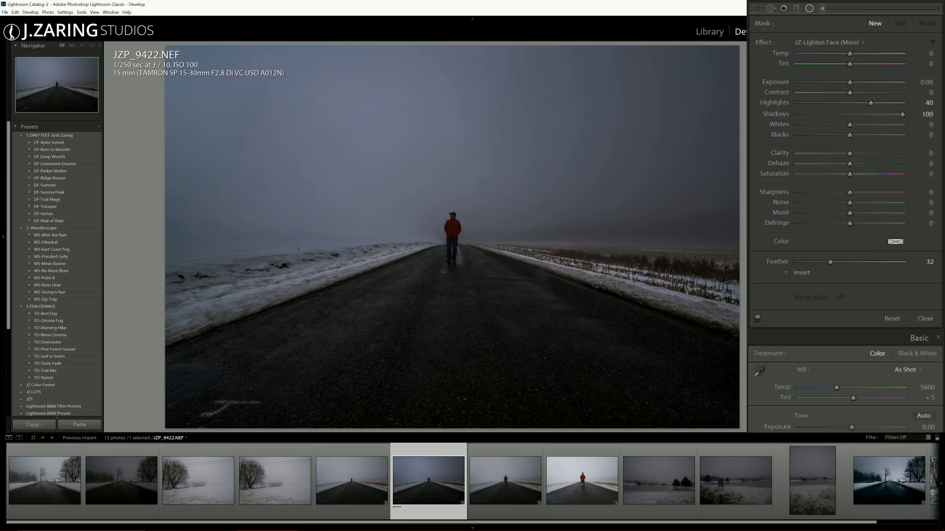
click(821, 9)
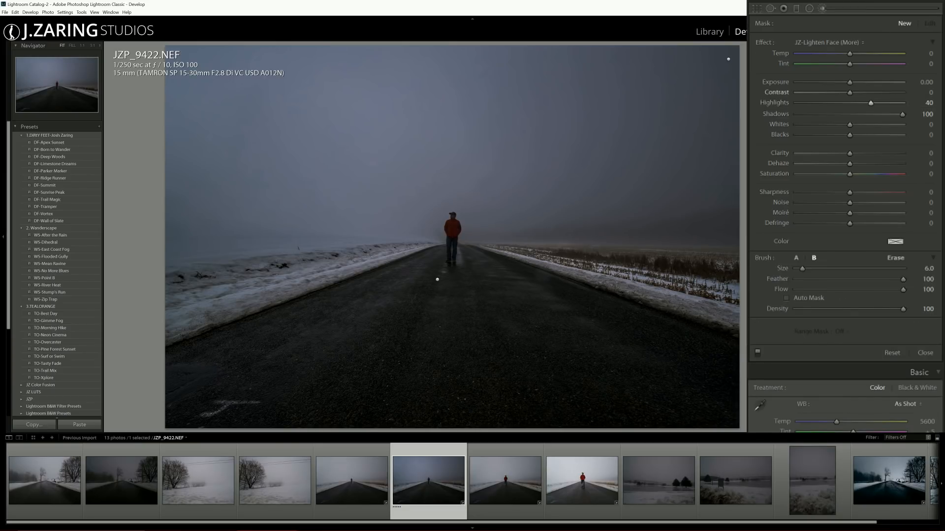
drag(870, 103, 902, 103)
key(z)
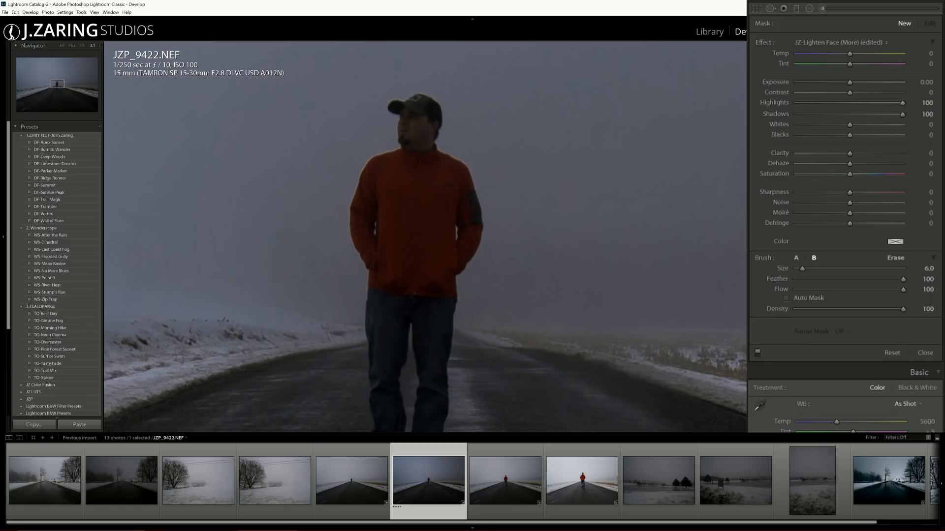
mouse_move(416, 116)
mouse_down()
mouse_move(424, 108)
mouse_move(416, 142)
mouse_move(450, 193)
mouse_move(456, 237)
mouse_move(403, 182)
mouse_move(367, 217)
mouse_move(401, 295)
mouse_move(438, 235)
mouse_move(440, 125)
mouse_up()
scroll(455, 202, up, 3)
scroll(374, 207, up, 2)
scroll(428, 153, down, 4)
mouse_move(426, 158)
mouse_down()
mouse_move(424, 291)
mouse_move(415, 298)
mouse_up()
drag(472, 145, 466, 300)
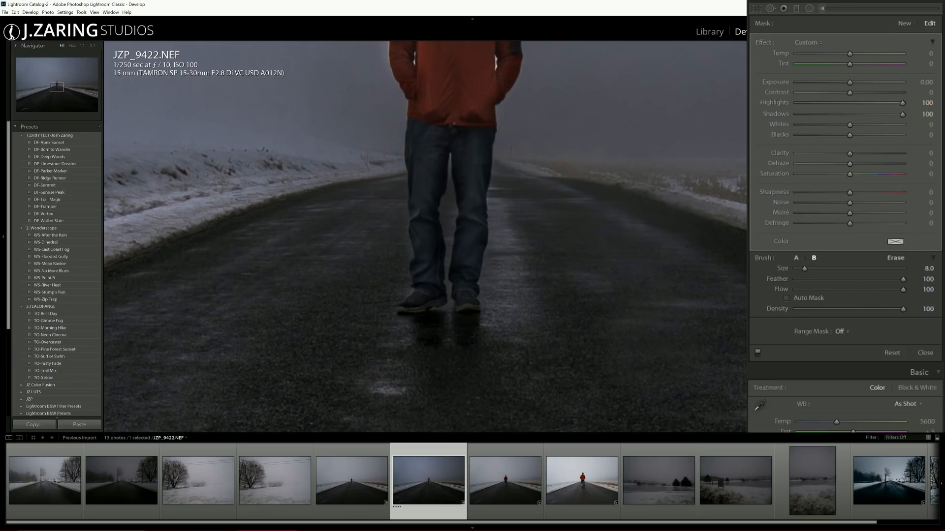
key(z)
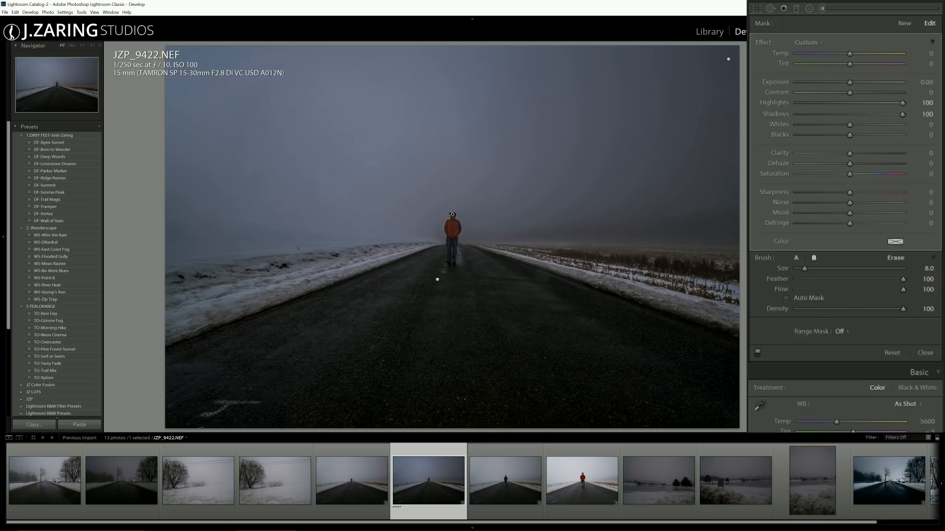
Step: Try other Highlights, Exposure and Clarity amounts on the man's mask, and erase the mask from his jacket
drag(901, 103, 855, 82)
drag(850, 154, 858, 154)
click(895, 257)
scroll(452, 227, down, 1)
drag(452, 231, 452, 221)
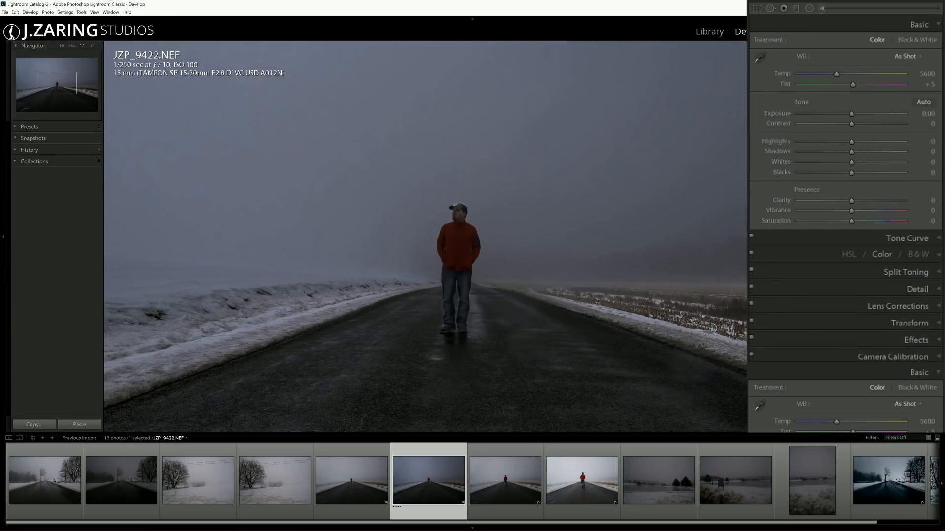
Step: Paint a separate brush mask over the man's red jacket using a size 6.0 brush with Highlights 100 and Shadows 100
key(bracketleft)
key(bracketleft)
key(bracketleft)
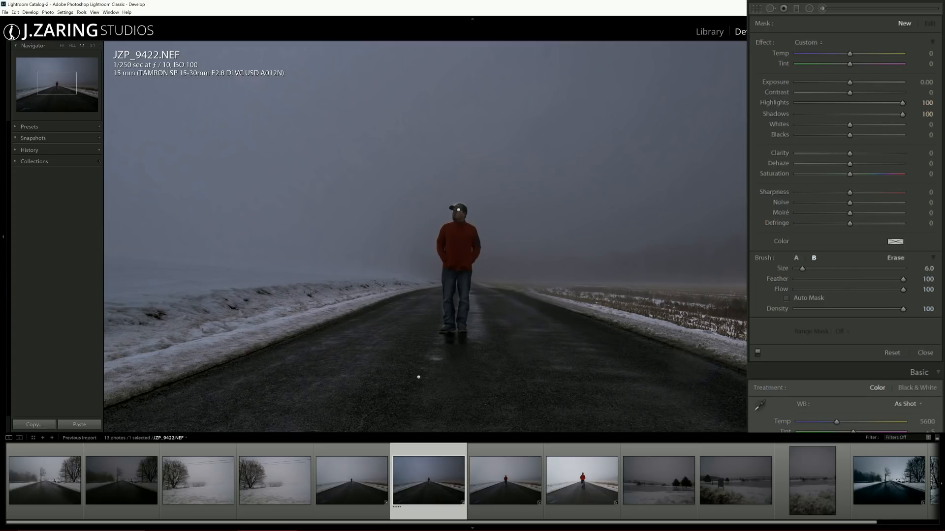
key(bracketright)
click(458, 244)
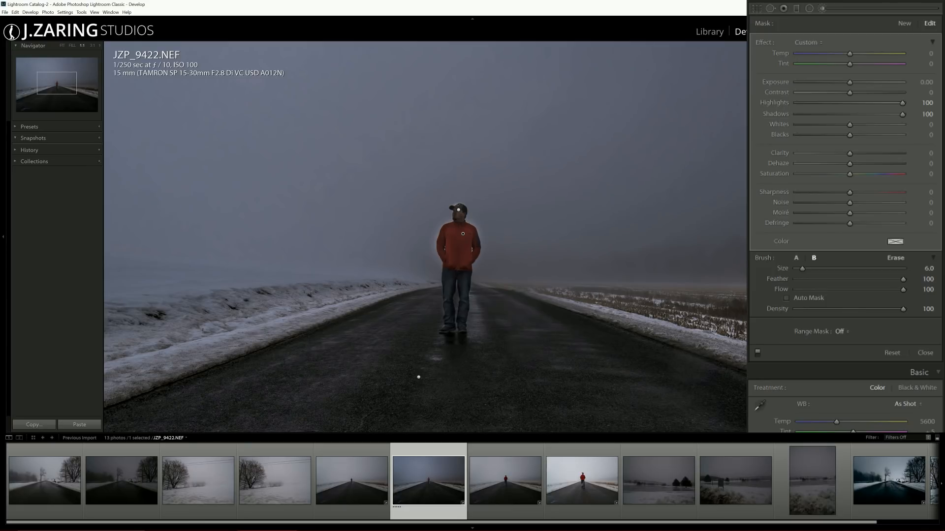
Step: Reset the jacket mask's Highlights to 0, set its Shadows to 64, and adjust its Saturation and Contrast
double_click(902, 113)
double_click(902, 103)
drag(850, 115, 883, 114)
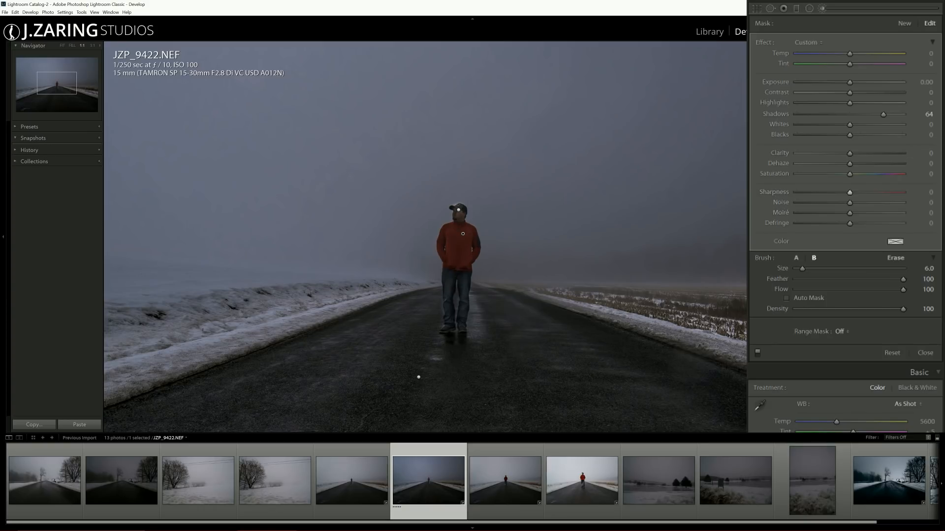
drag(849, 174, 884, 174)
drag(849, 92, 895, 114)
click(924, 353)
key(z)
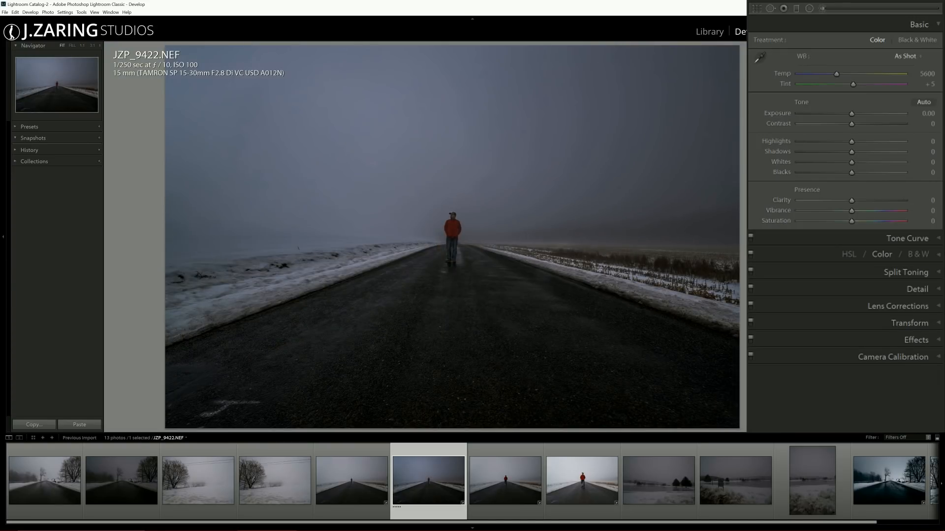
Step: Draw a wide radial filter centred on the man, with Feather 100 and Invert on, and stretch it vertically
click(808, 8)
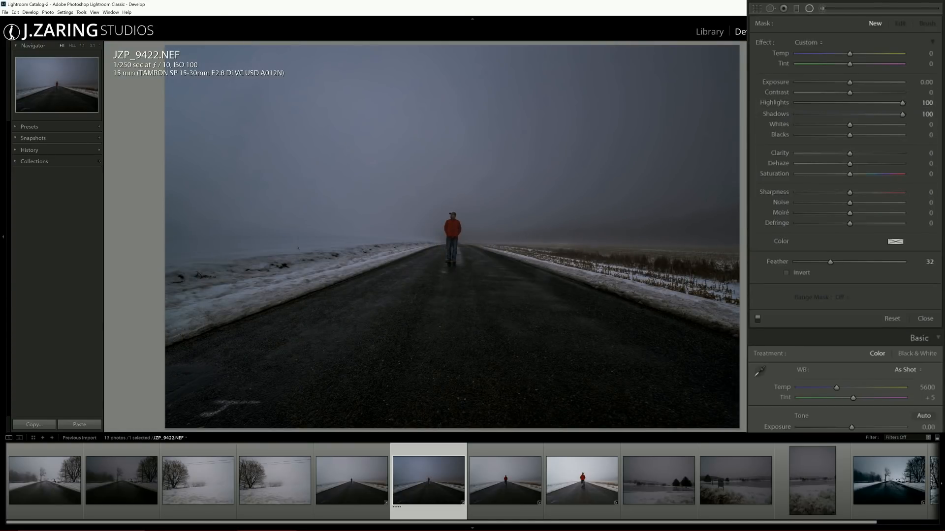
mouse_move(374, 216)
mouse_down()
mouse_move(673, 239)
mouse_move(685, 263)
mouse_up()
drag(365, 216, 454, 234)
drag(830, 262, 902, 262)
click(785, 273)
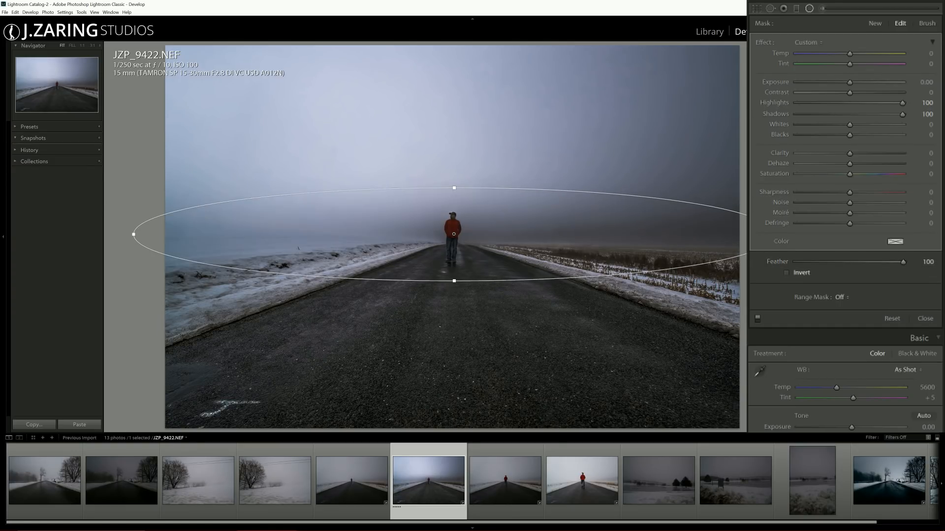
click(785, 273)
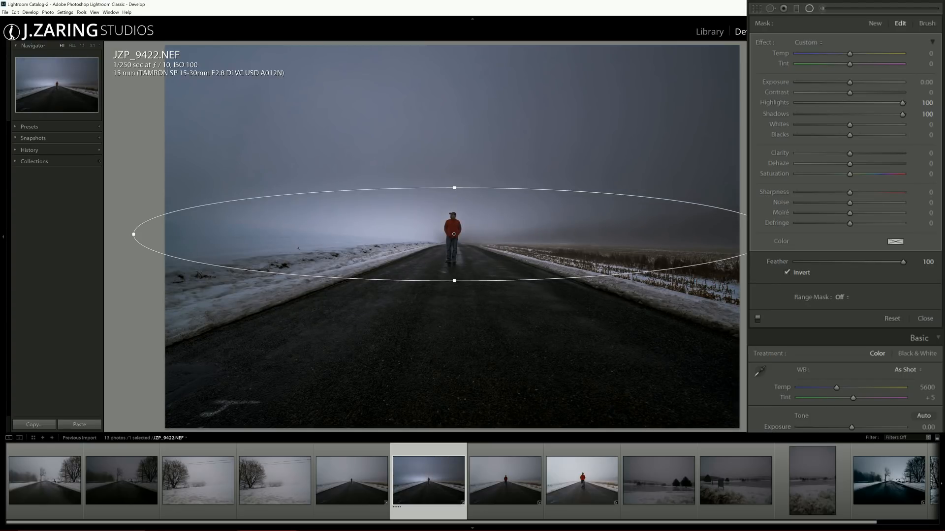
drag(454, 188, 454, 162)
Step: Reset the radial filter's tone values, and set Highlights to 85, Shadows to 100, Whites to 51 and Clarity to 28
double_click(902, 103)
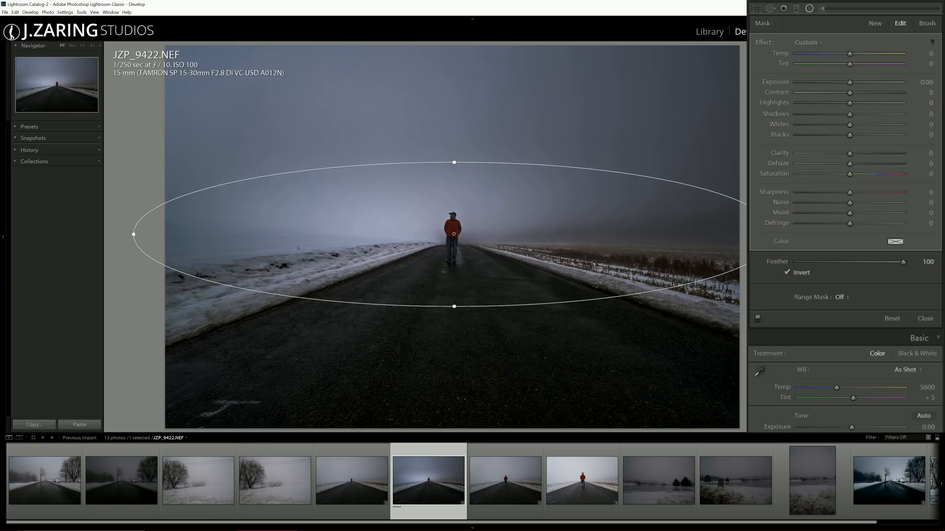
drag(850, 103, 903, 114)
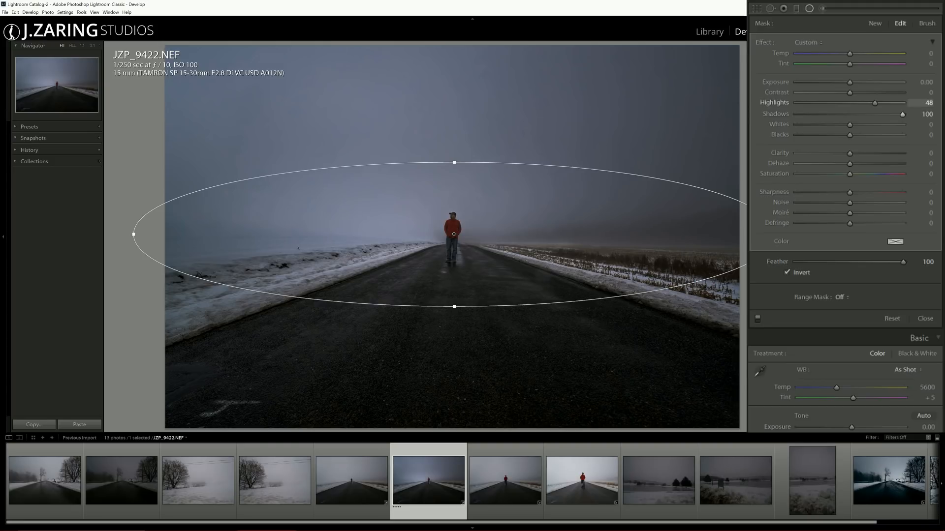
mouse_move(875, 103)
mouse_down()
mouse_move(900, 103)
mouse_move(889, 103)
mouse_up()
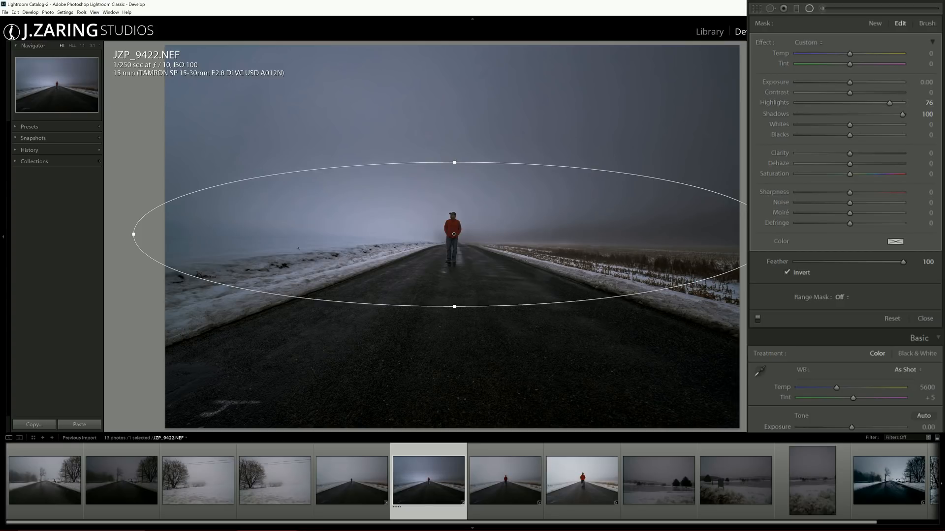
drag(889, 103, 893, 103)
drag(850, 124, 876, 124)
drag(849, 153, 865, 153)
Step: Widen the radial filter beyond both photo edges, recentre it on the man's chest, make it taller and close the filter
drag(134, 234, 107, 234)
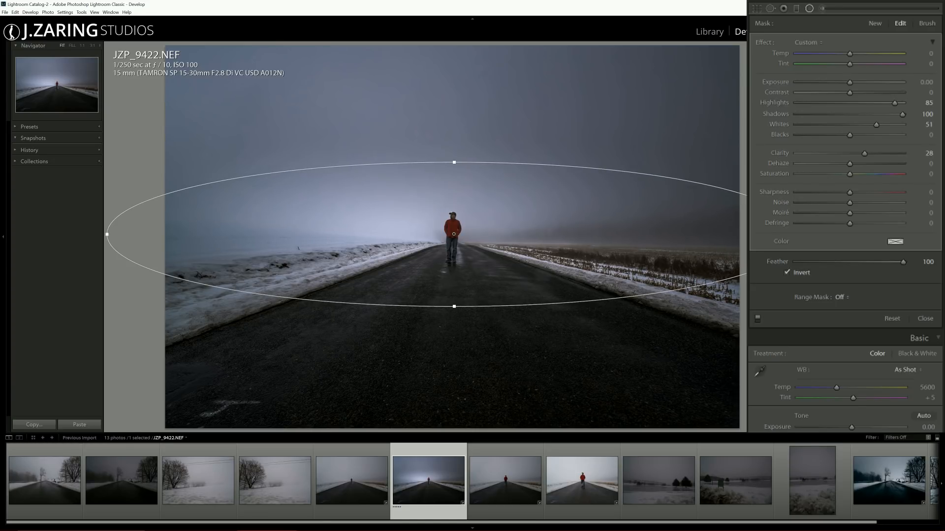
drag(453, 234, 543, 233)
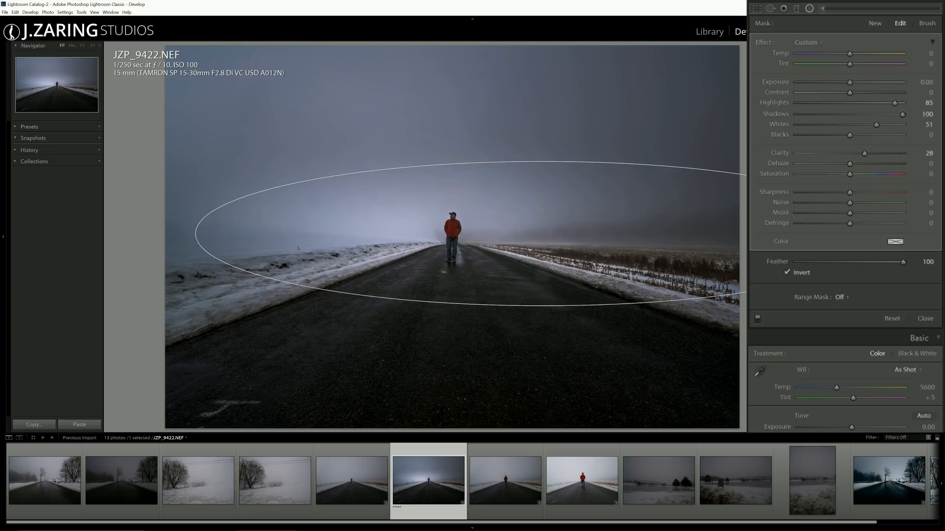
drag(195, 234, 105, 233)
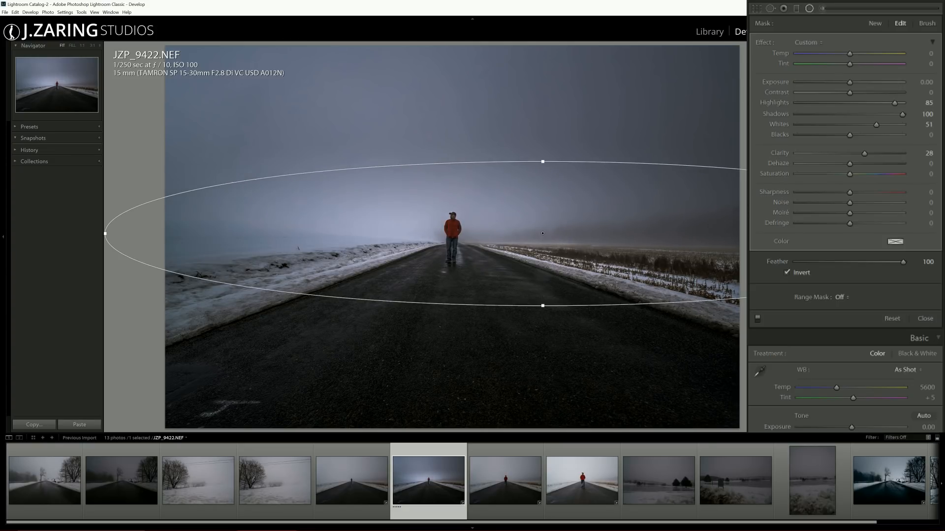
drag(544, 233, 454, 223)
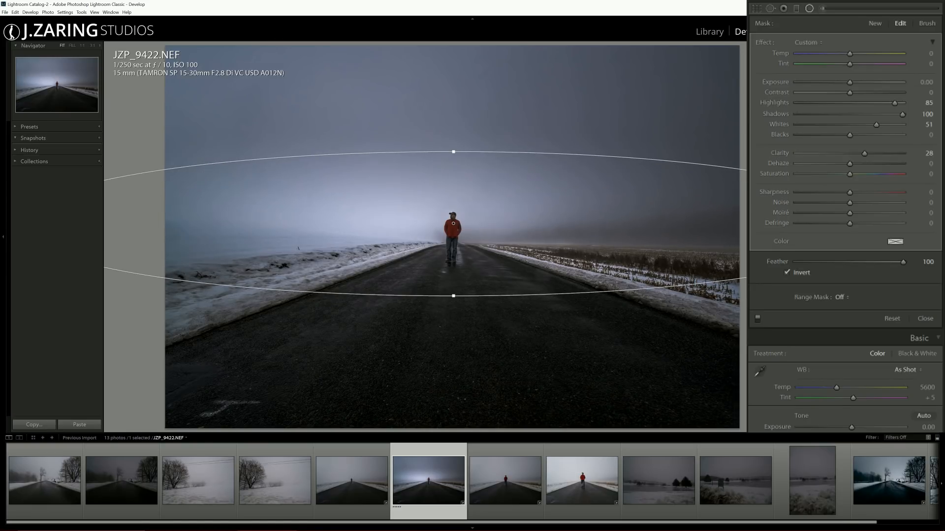
drag(453, 296, 453, 333)
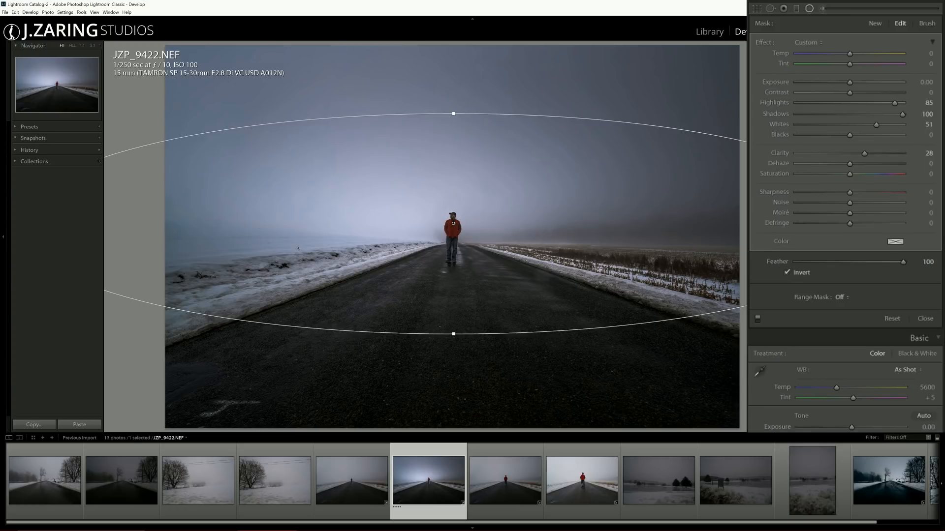
click(925, 318)
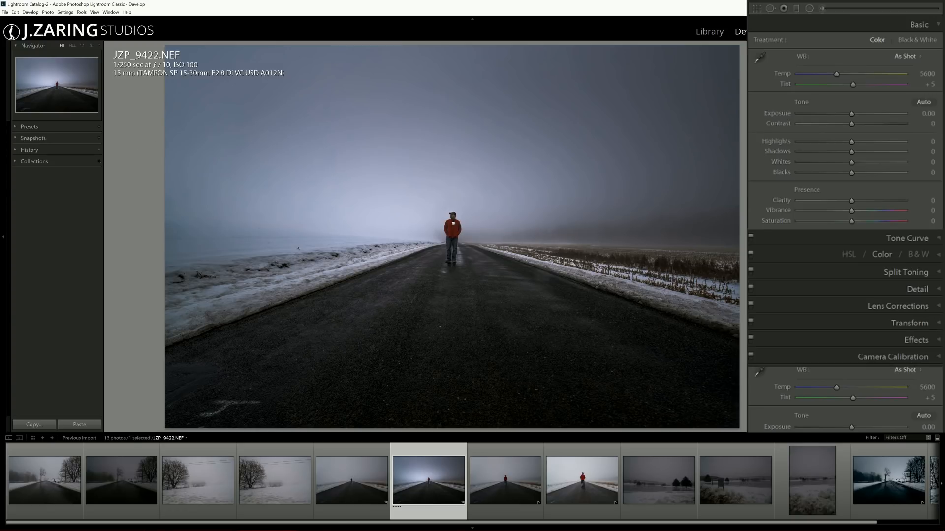
Step: Compare the photo before and after editing, and set the overall Highlights to +16 and Blacks to -18
key(y)
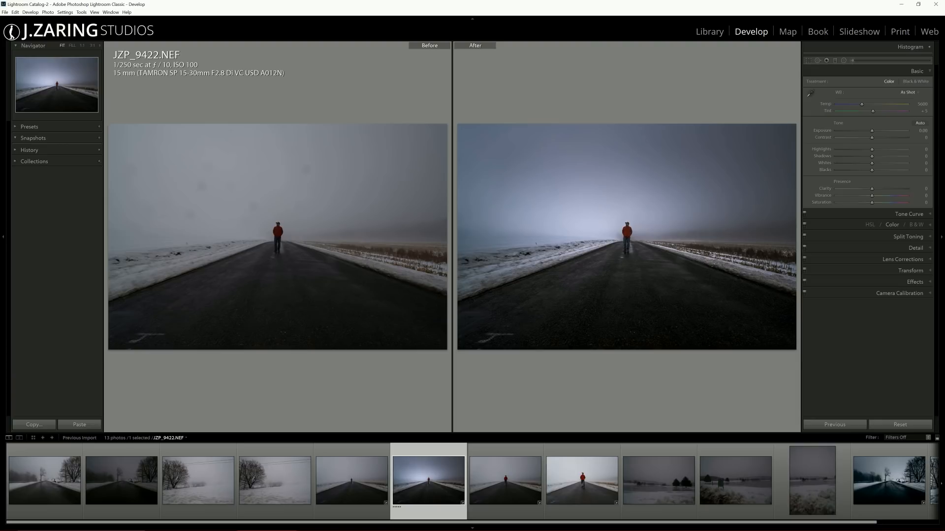
key(z)
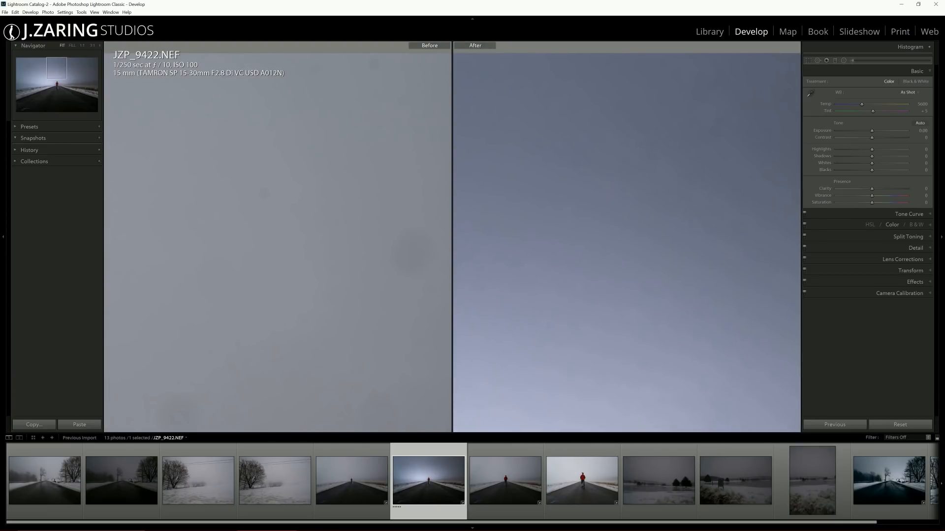
key(z)
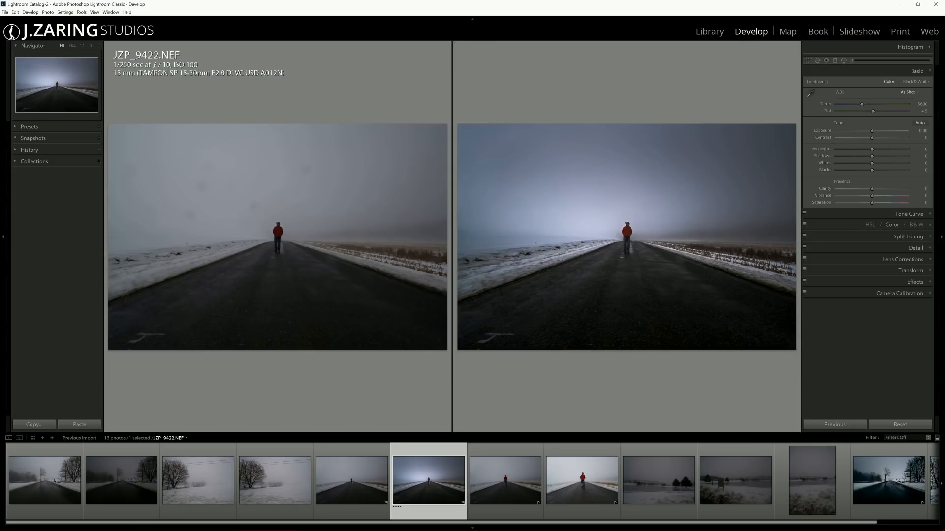
key(y)
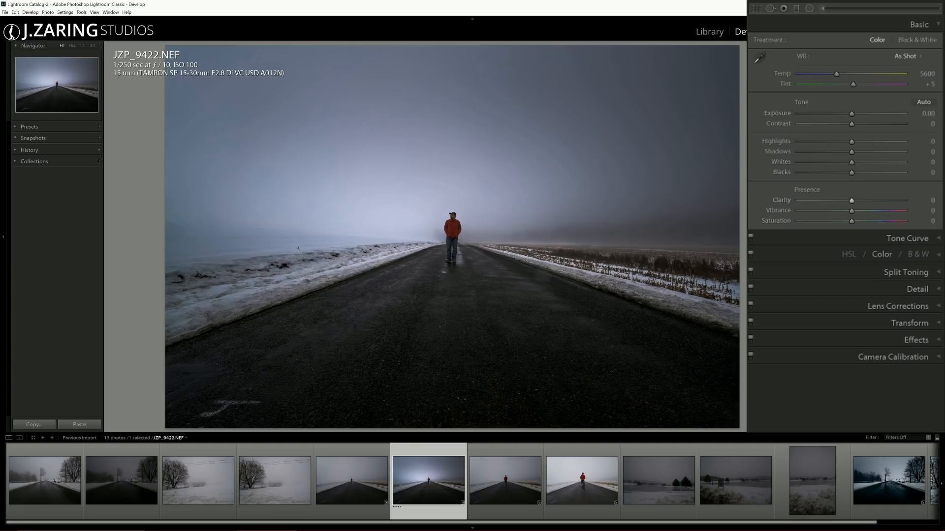
drag(851, 172, 860, 141)
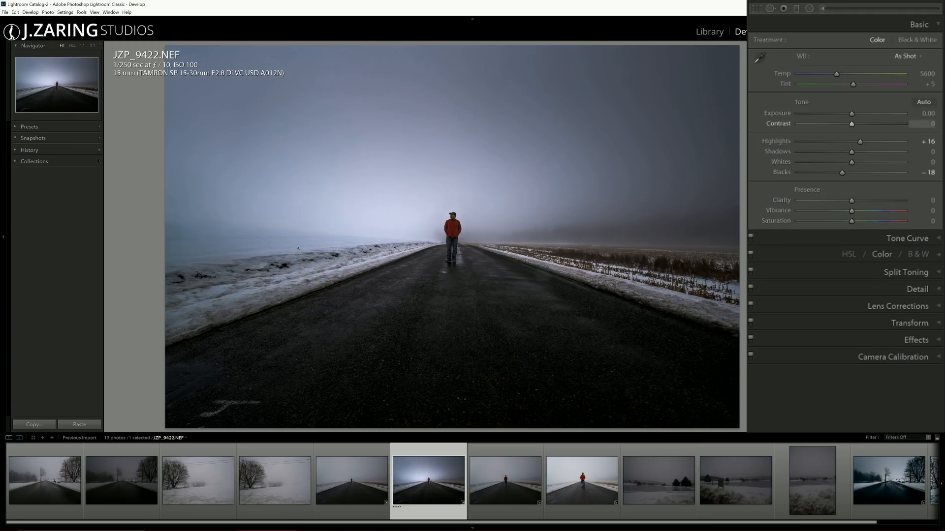
Step: Try an overall Contrast of -100, compare it with the original photo, and undo the Contrast change
drag(851, 124, 798, 124)
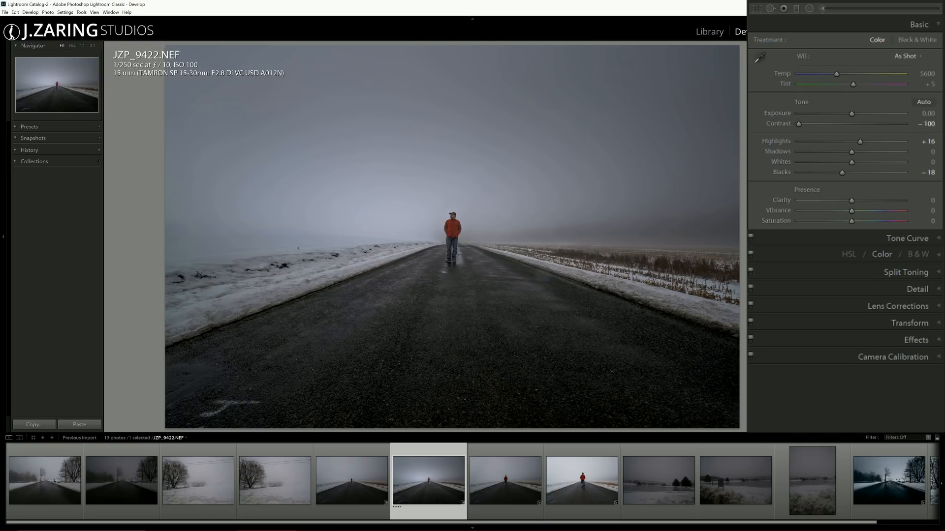
key(y)
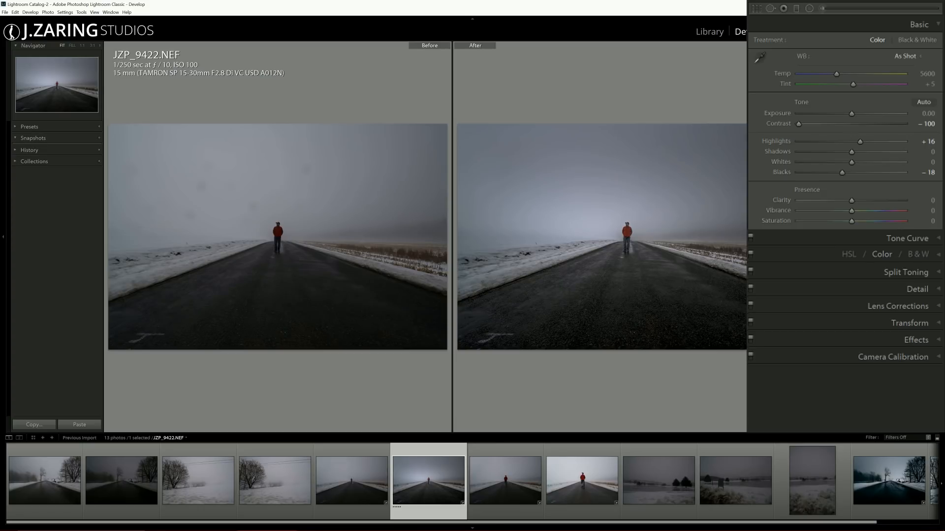
key(y)
key(ctrl+z)
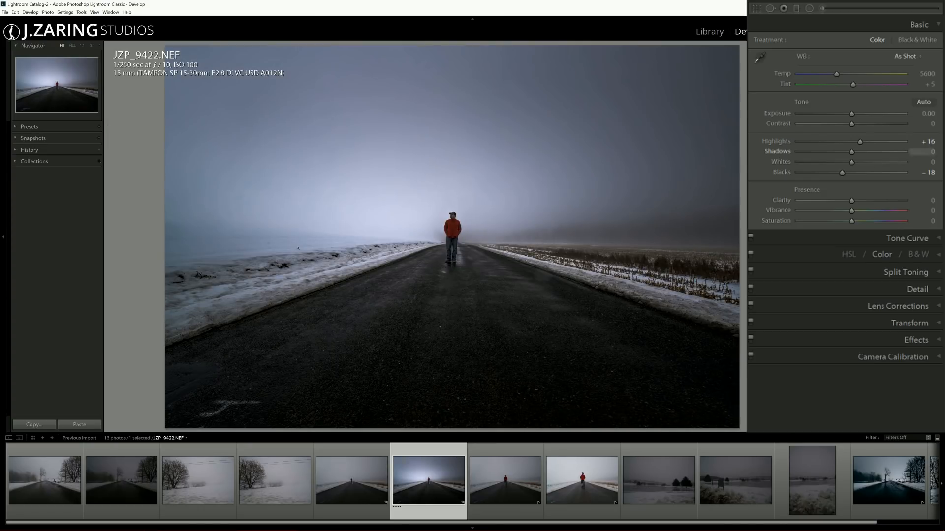
Step: Set the photo's overall Contrast to -27
drag(851, 124, 837, 124)
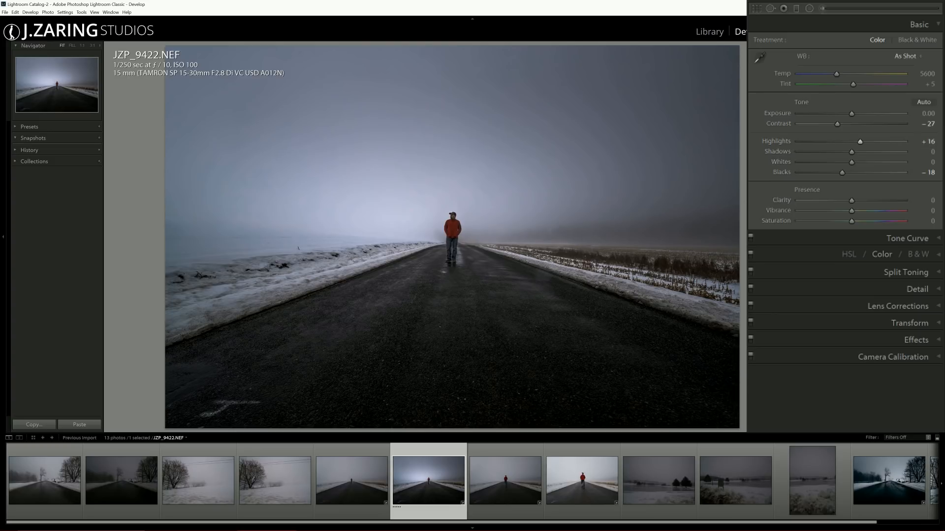
Step: Set the photo's overall Shadows to +55 and Blacks to -34
drag(852, 152, 880, 151)
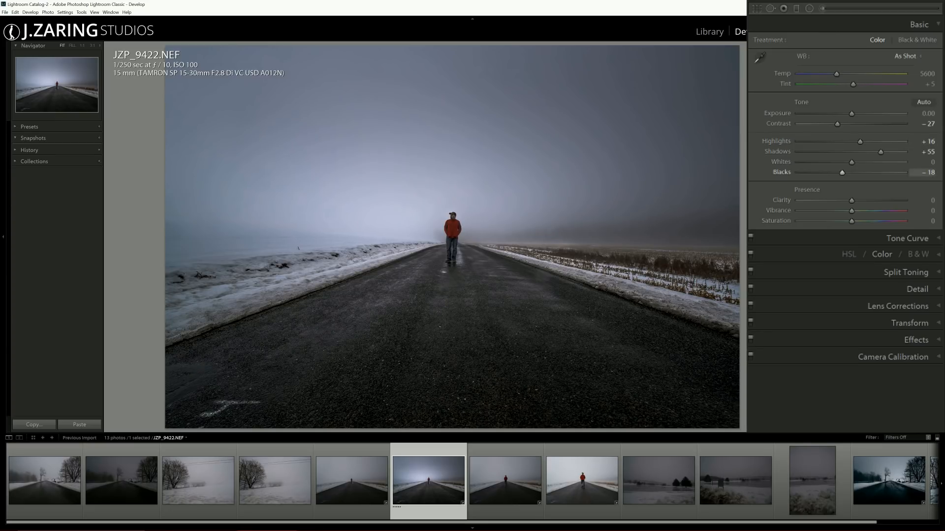
drag(842, 173, 833, 172)
Step: Shift the Blue Primary hue in Camera Calibration to -100, and ease it back to about halfway towards neutral
click(882, 254)
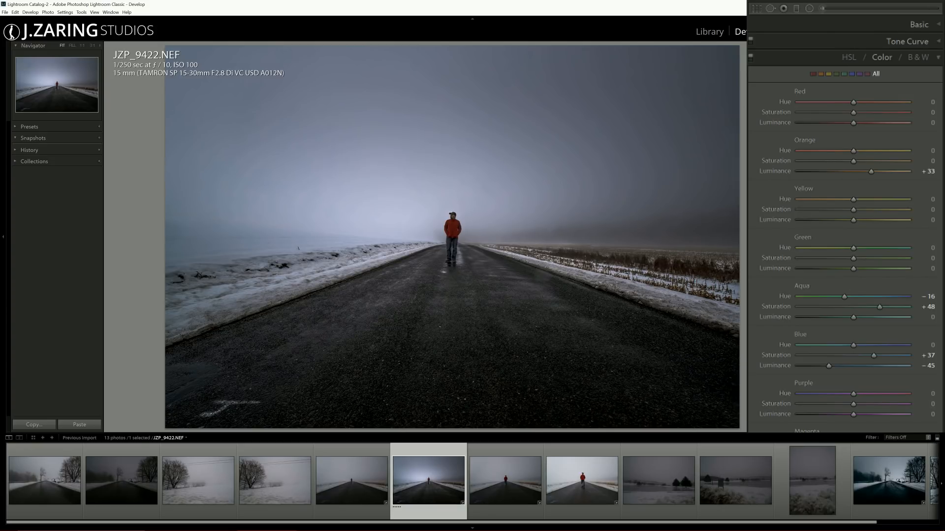
click(893, 160)
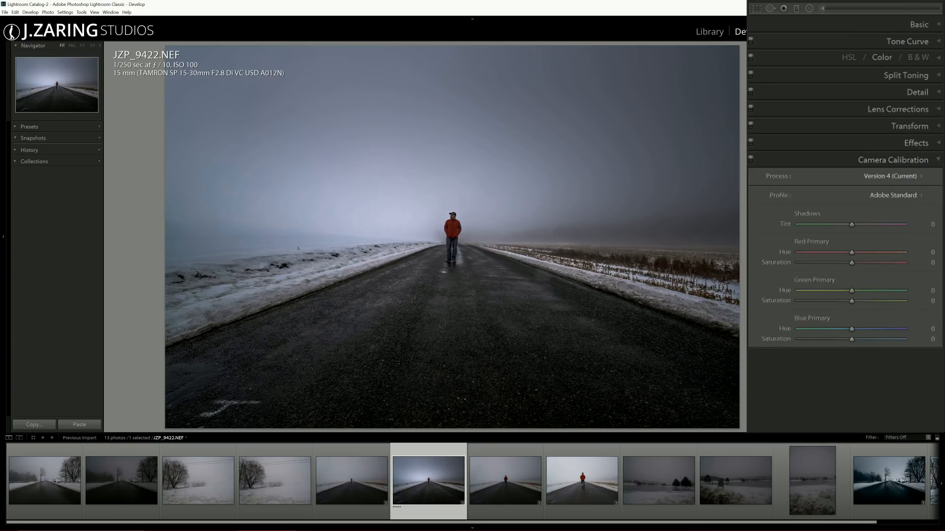
drag(851, 328, 798, 329)
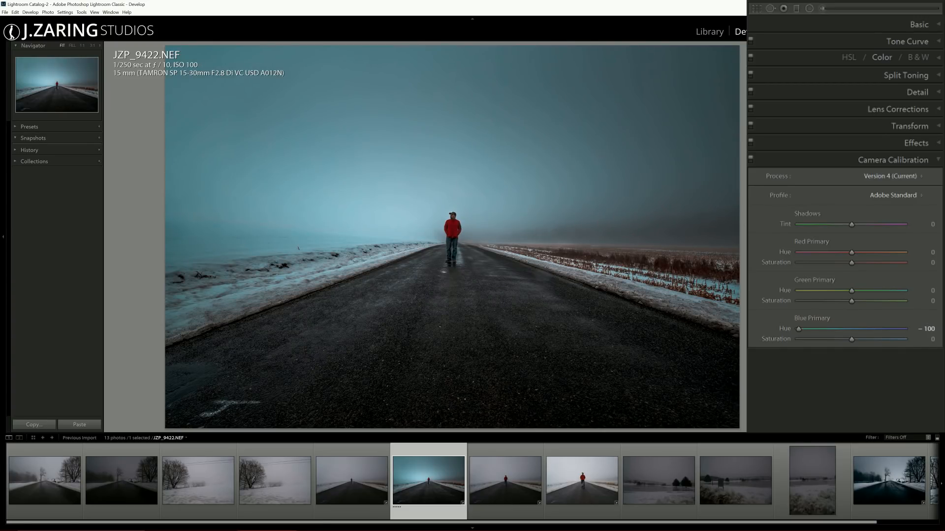
drag(798, 329, 826, 328)
Step: Try the lowest Blue Primary saturation in Camera Calibration, and undo the change
drag(851, 339, 798, 339)
key(ctrl+z)
mouse_move(852, 339)
mouse_down()
mouse_move(865, 339)
mouse_move(852, 339)
mouse_up()
click(893, 159)
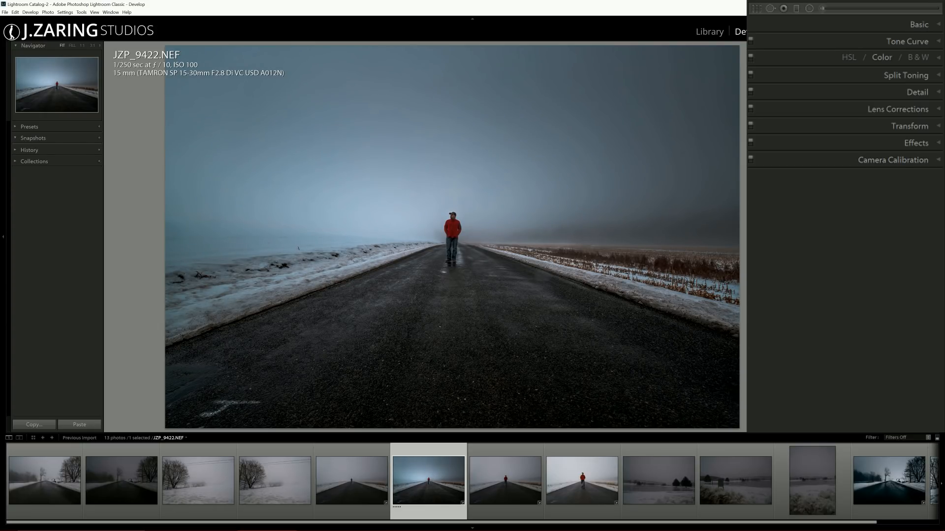
Step: Add a brush mask over the man's face with a size 3 brush, using Highlights 100 and Shadows 100
click(822, 8)
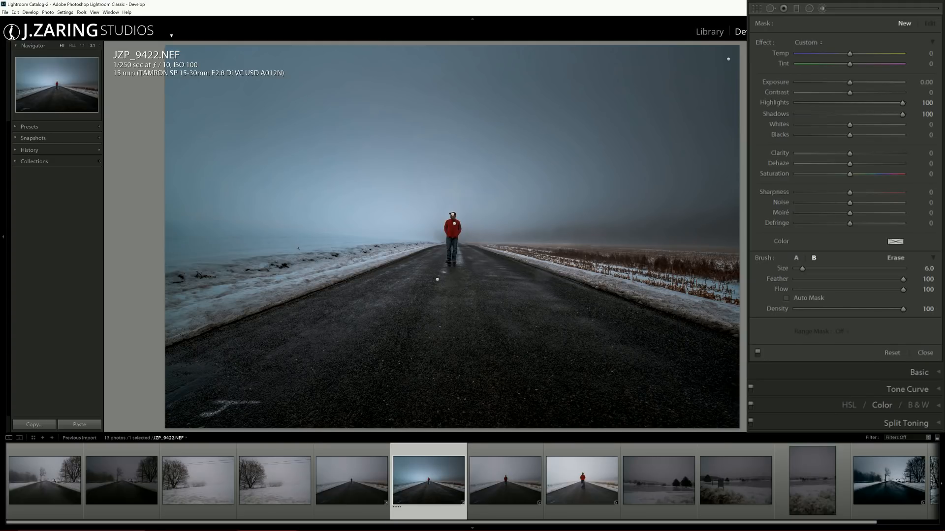
key(z)
click(56, 83)
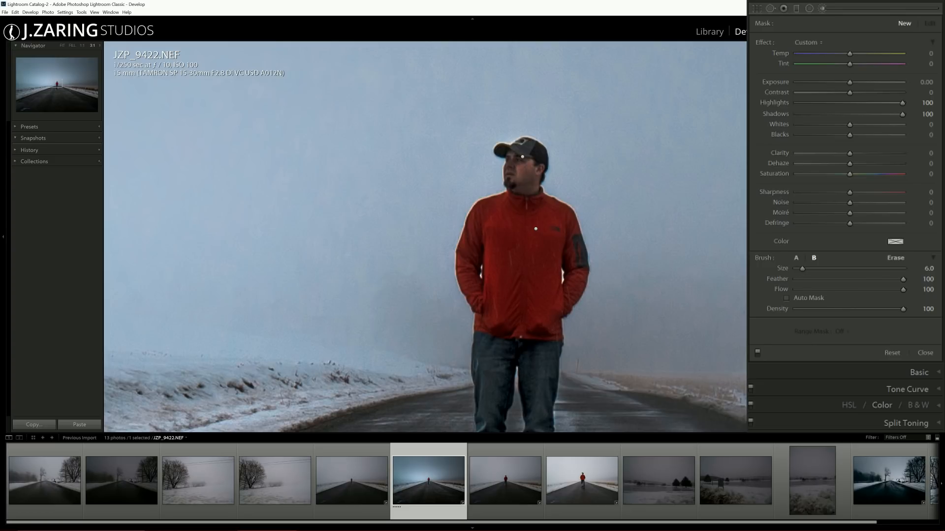
key(bracketleft)
click(510, 157)
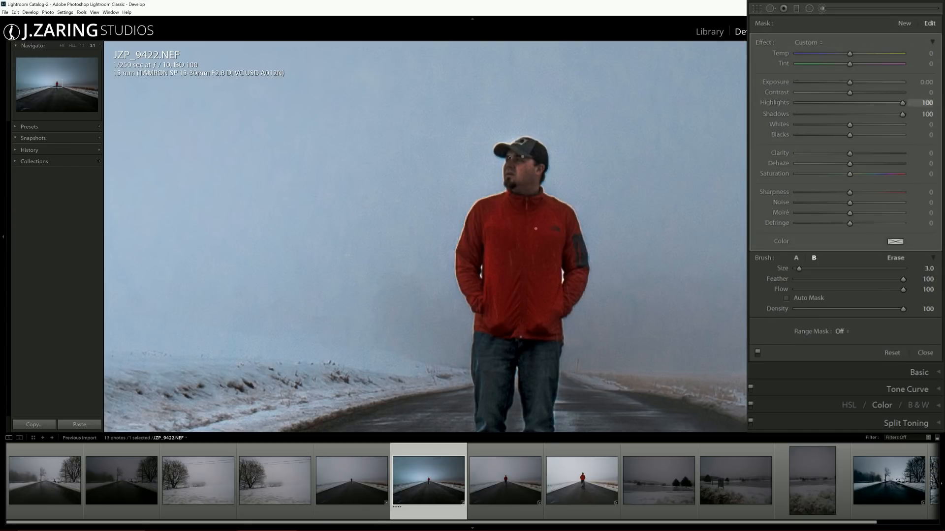
Step: Set the face mask's Exposure to 0.35, lower its Saturation slightly, and close the brush
mouse_move(901, 103)
mouse_down()
mouse_move(796, 103)
mouse_move(903, 103)
mouse_up()
drag(850, 82, 852, 82)
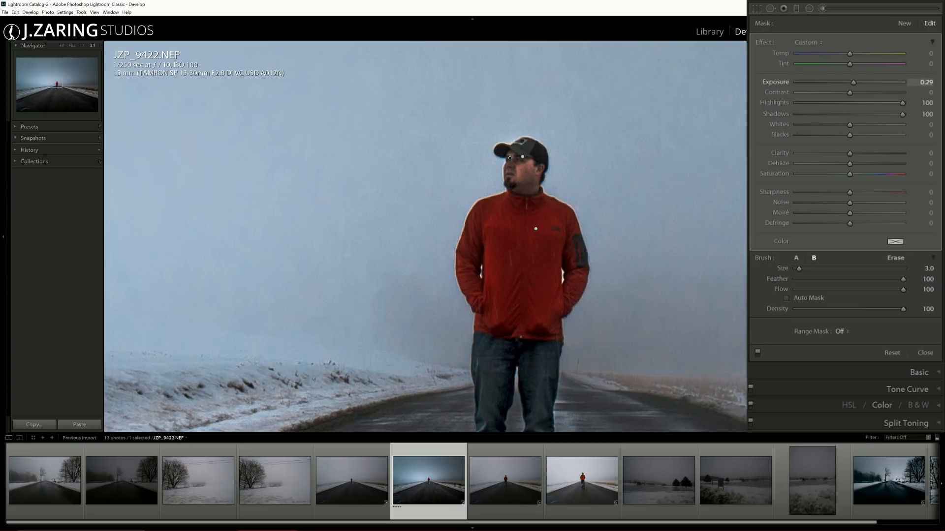
drag(854, 82, 855, 82)
key(ctrl+z)
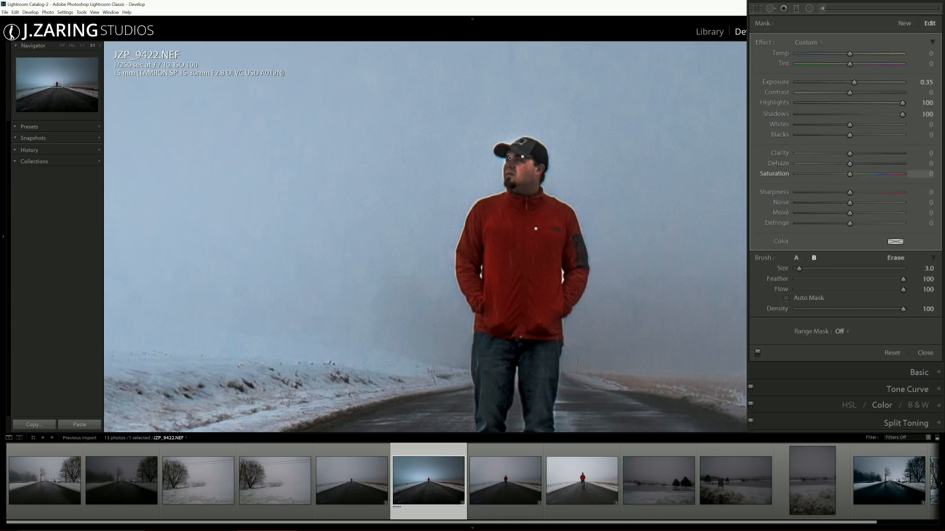
drag(849, 174, 834, 174)
click(925, 353)
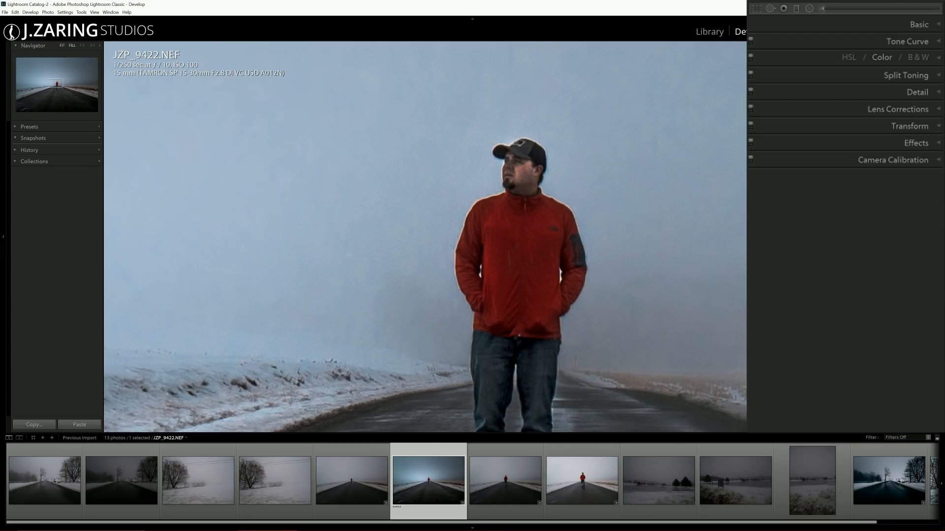
Step: Compare the whole edited photo side by side with the original, and look over the list of develop presets
key(z)
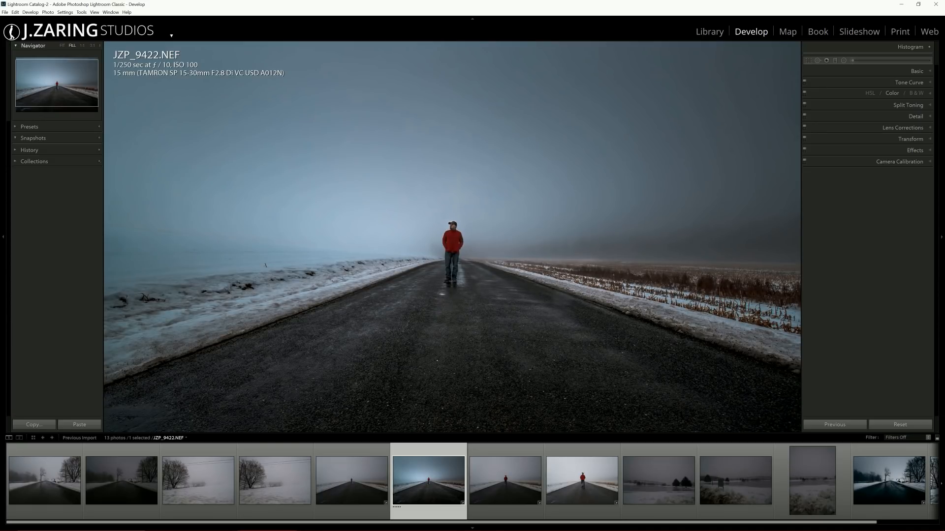
click(62, 45)
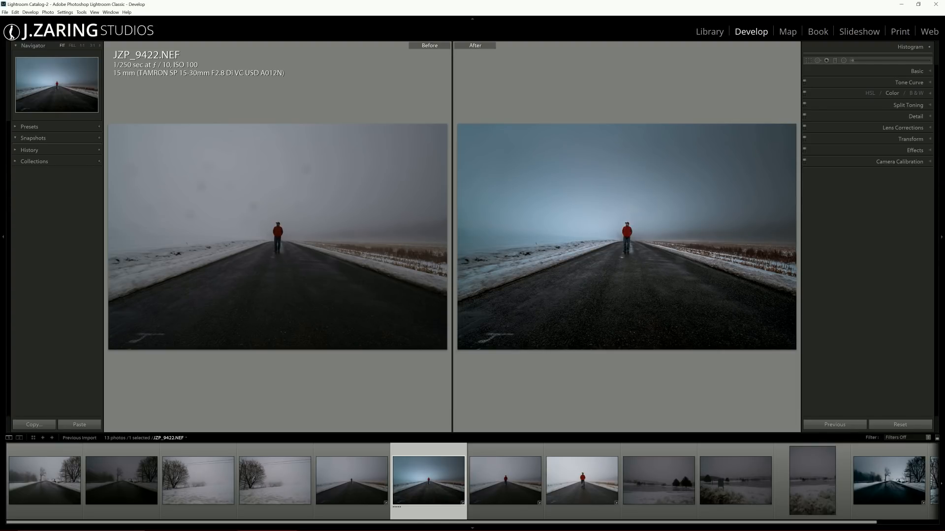
key(y)
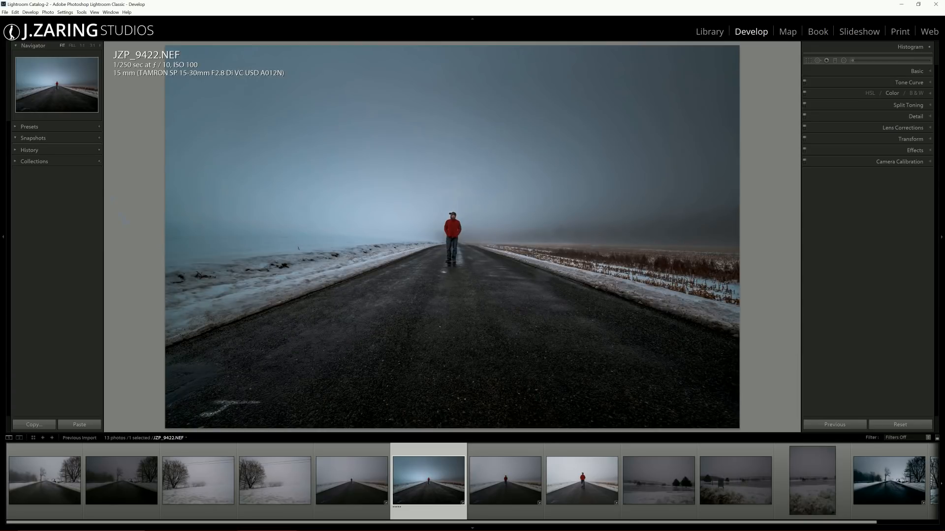
click(29, 126)
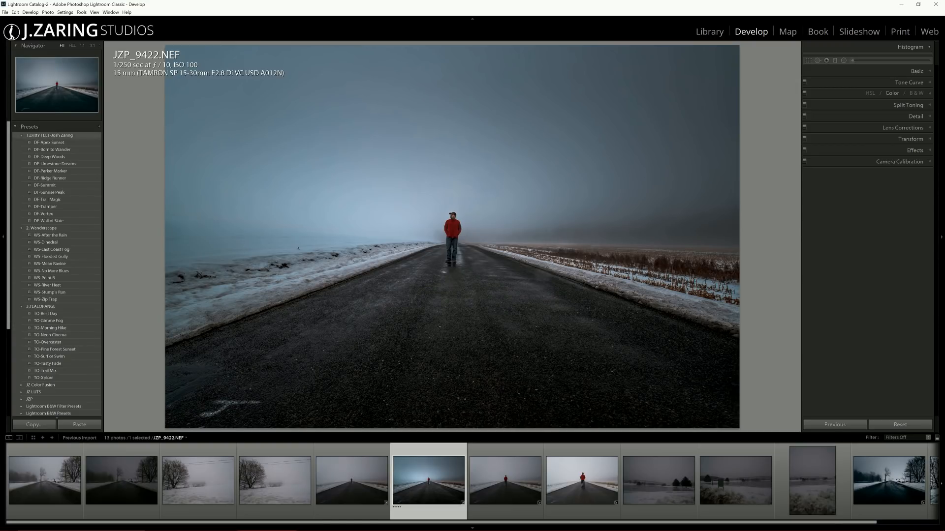
click(30, 126)
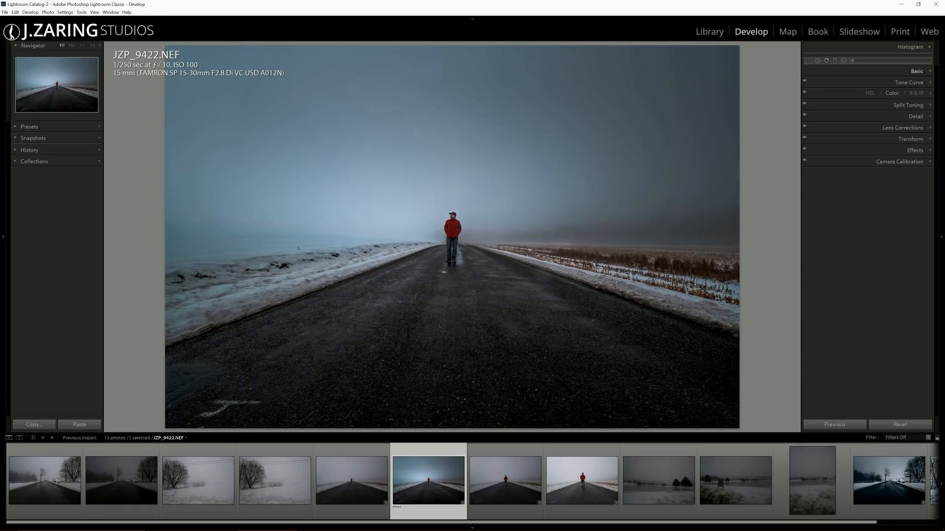
Step: Brighten the photo slightly with the Basic tone adjustments, and compare it side by side with the original
click(916, 70)
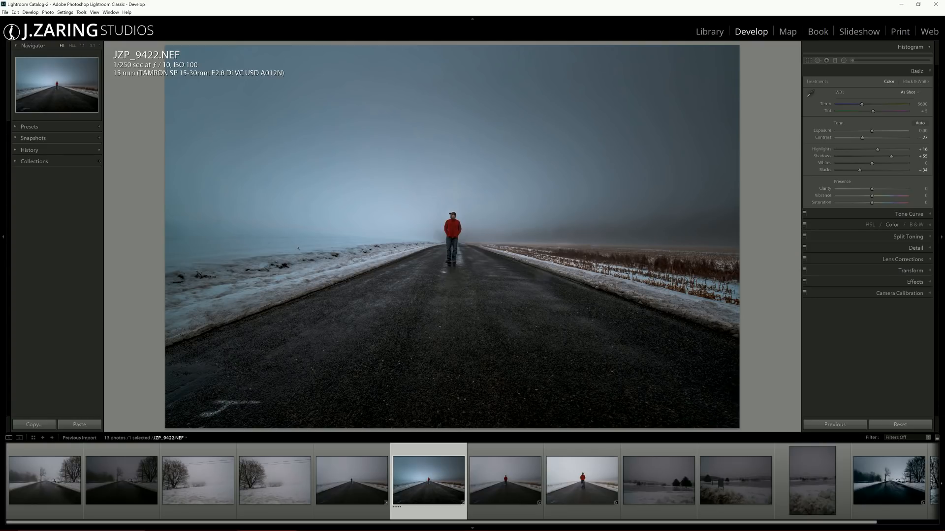
key(y)
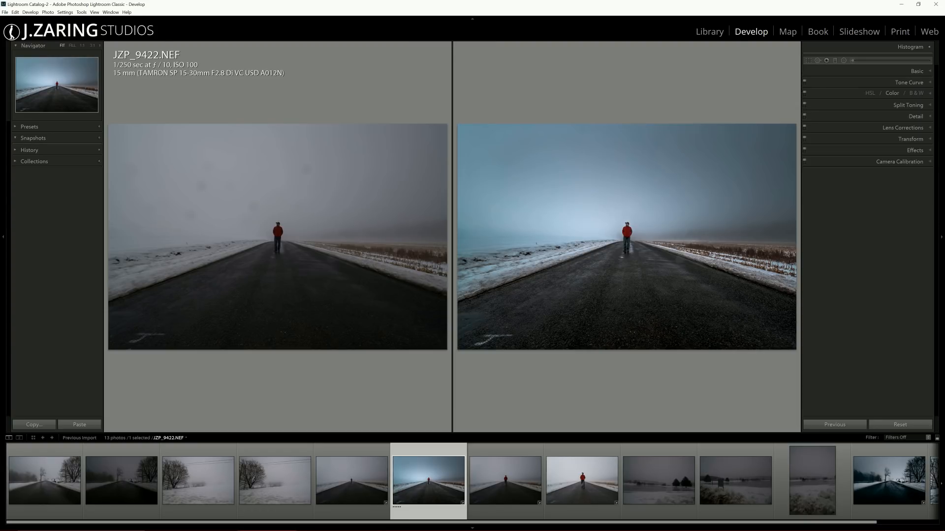
key(y)
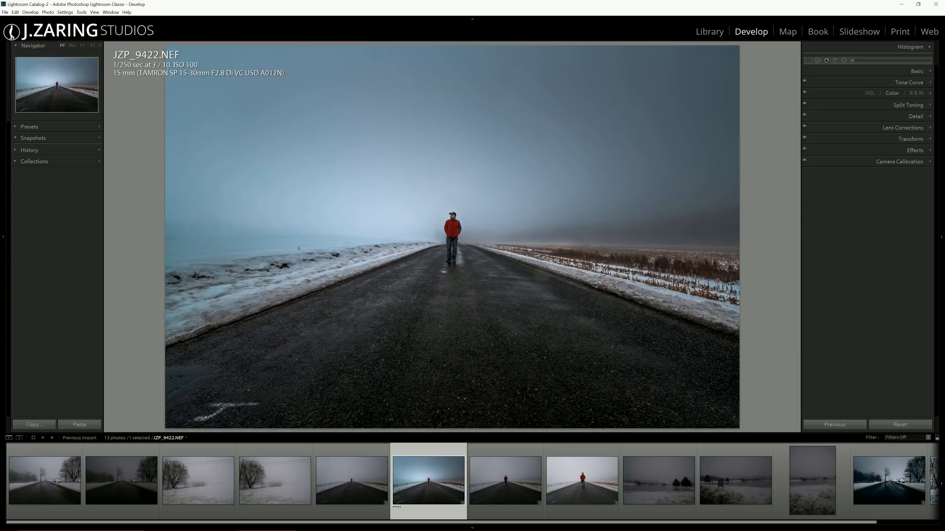